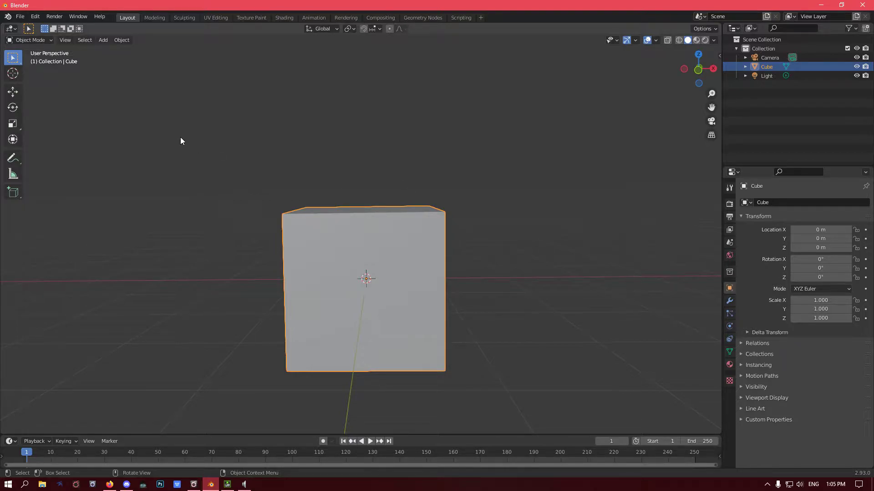
- Import the FBX hair model c0801h0156_hir from the 3D folder of Miqote_Female hair 156
{"action": "left_click", "coordinate": [20, 17]}
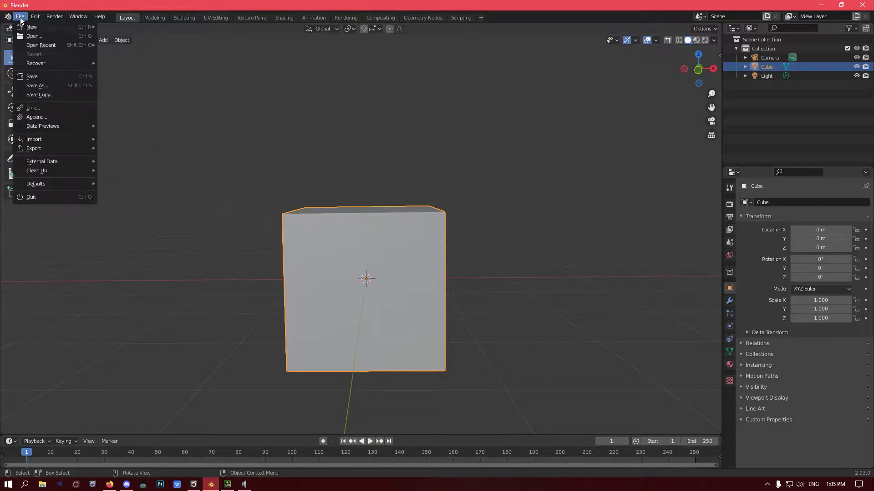
{"action": "mouse_move", "coordinate": [67, 138]}
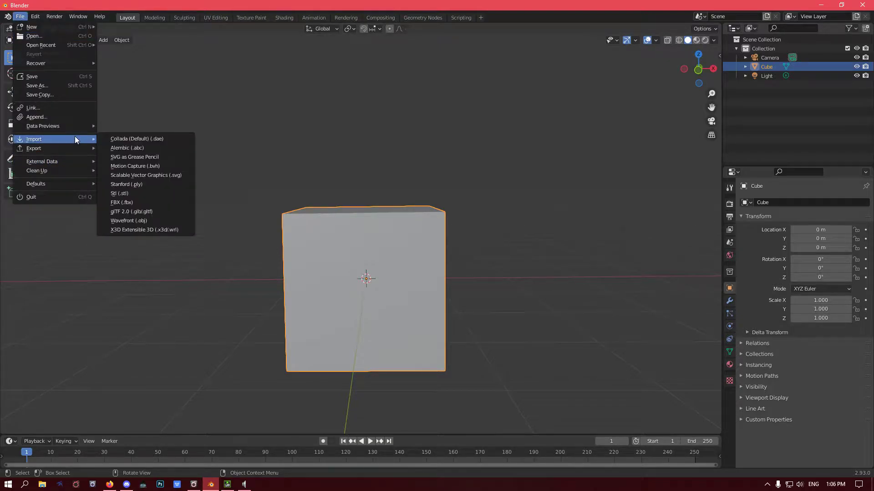
{"action": "left_click", "coordinate": [126, 203]}
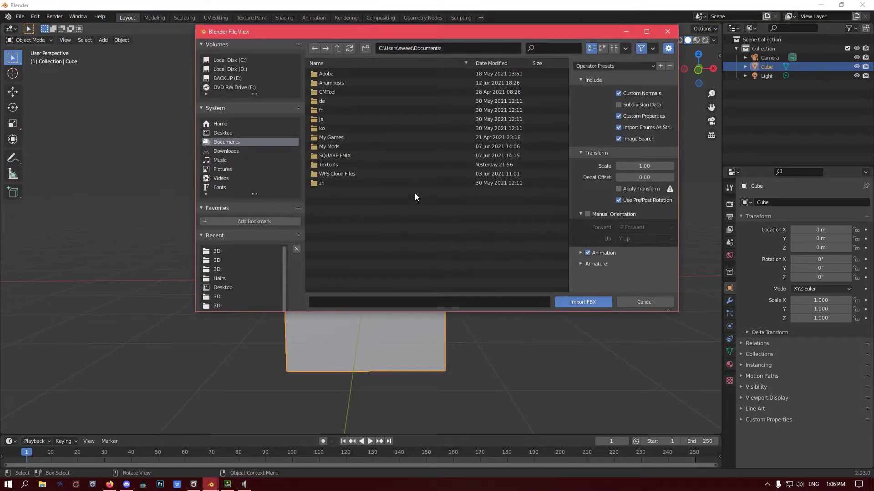
{"action": "left_click", "coordinate": [340, 165]}
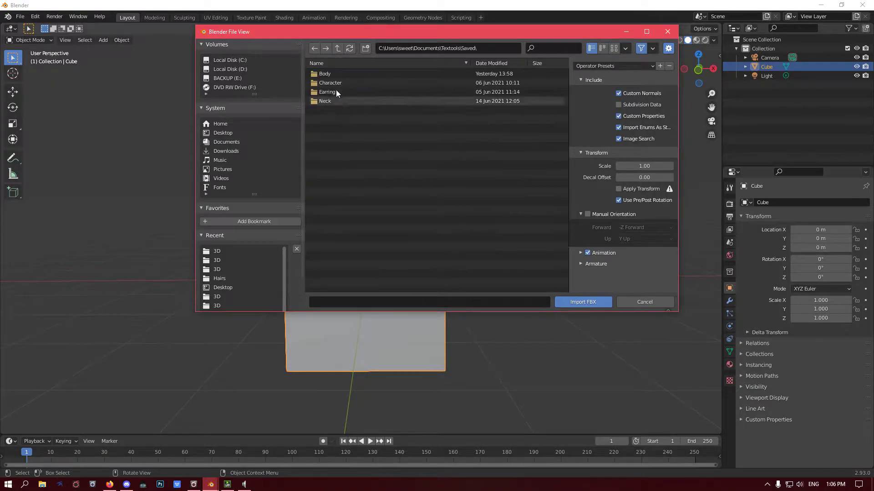
{"action": "left_click", "coordinate": [334, 83]}
{"action": "left_click", "coordinate": [333, 100]}
{"action": "left_click", "coordinate": [333, 91]}
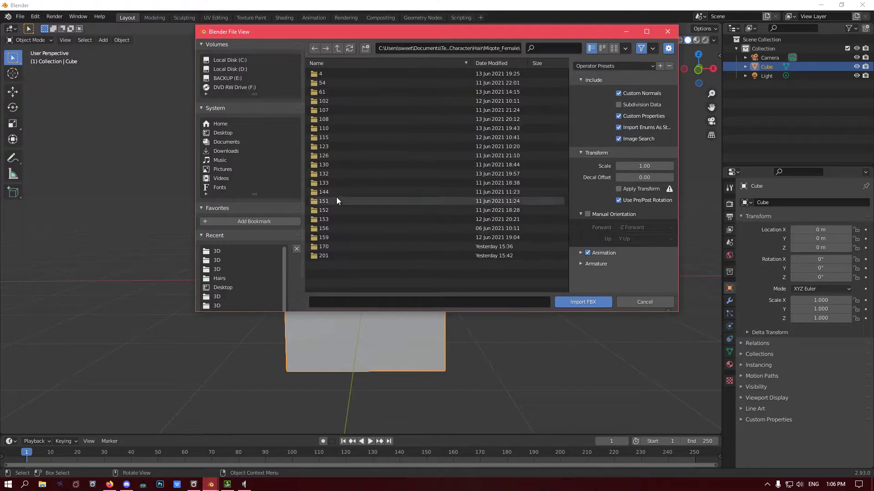
{"action": "double_click", "coordinate": [328, 228]}
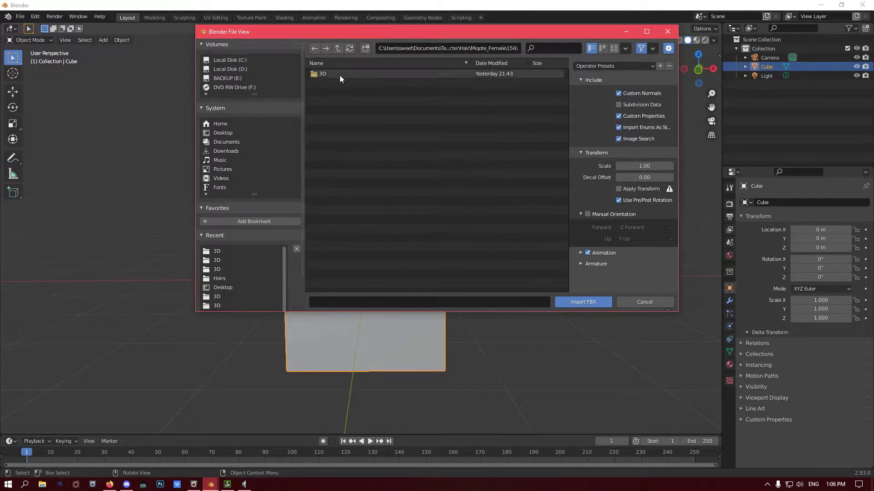
{"action": "double_click", "coordinate": [341, 75]}
{"action": "double_click", "coordinate": [346, 83]}
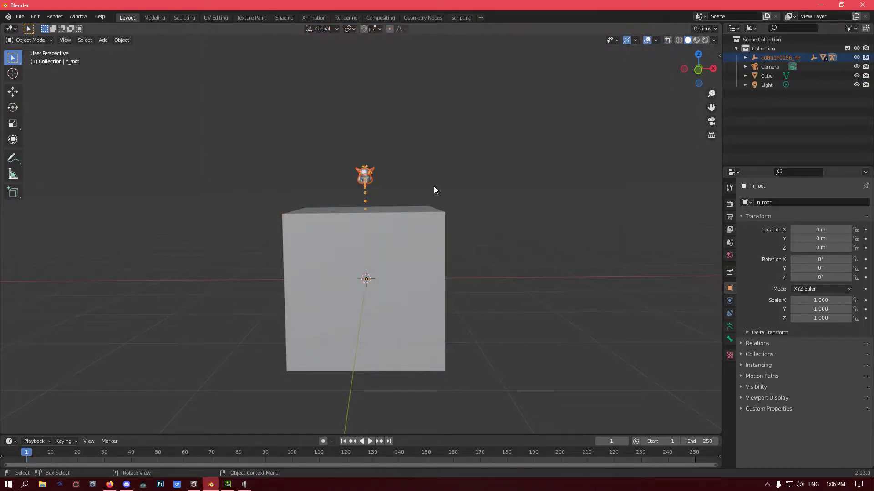
- Examine the imported hair model up close from the front
{"action": "scroll", "coordinate": [412, 177], "scroll_direction": "up", "scroll_amount": 6}
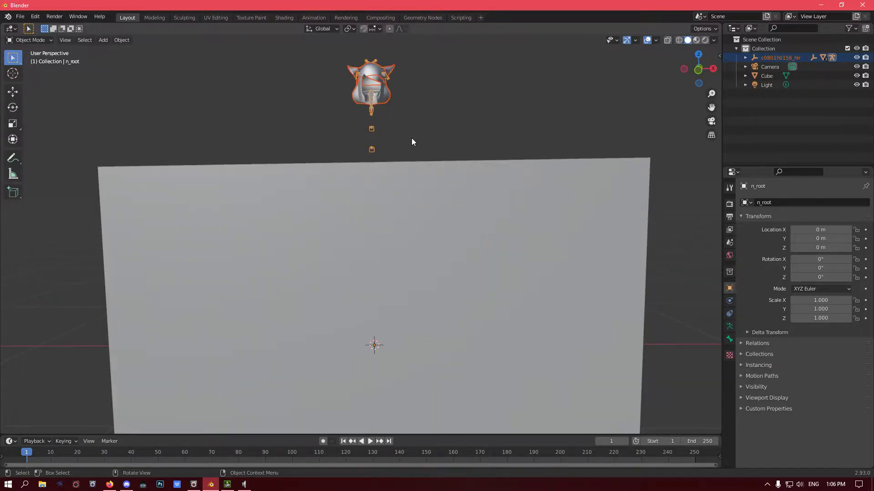
{"action": "middle_click_drag", "start_coordinate": [402, 118], "coordinate": [386, 217]}
{"action": "scroll", "coordinate": [392, 240], "scroll_direction": "up", "scroll_amount": 5}
{"action": "middle_click_drag", "start_coordinate": [457, 219], "coordinate": [441, 189]}
{"action": "right_click", "coordinate": [448, 197], "text": "shift"}
{"action": "right_click", "coordinate": [440, 183]}
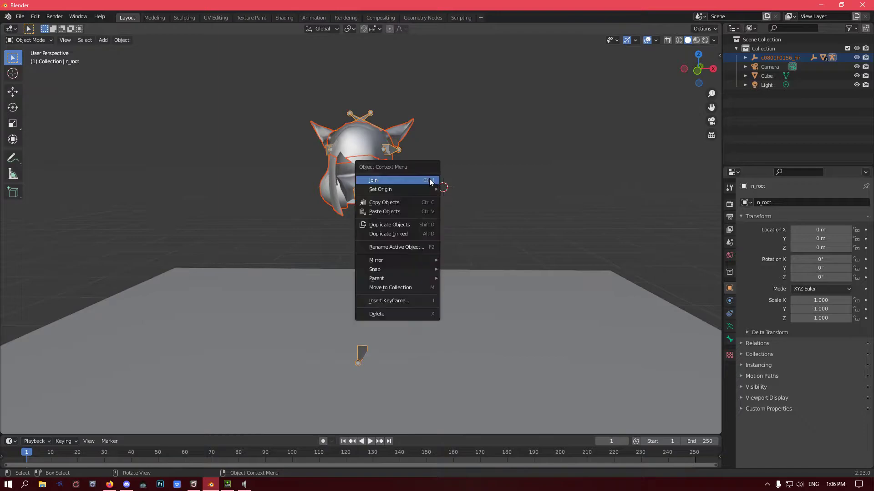
{"action": "middle_click_drag", "start_coordinate": [427, 147], "coordinate": [409, 157]}
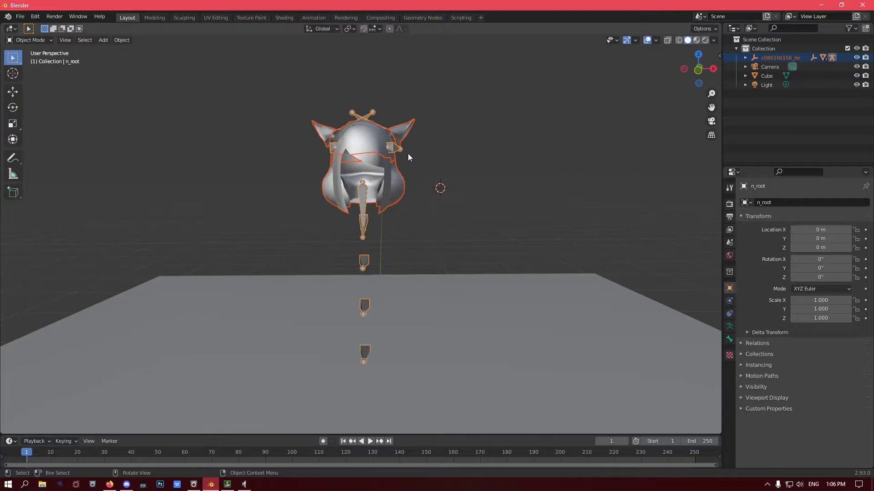
{"action": "left_click", "coordinate": [774, 59]}
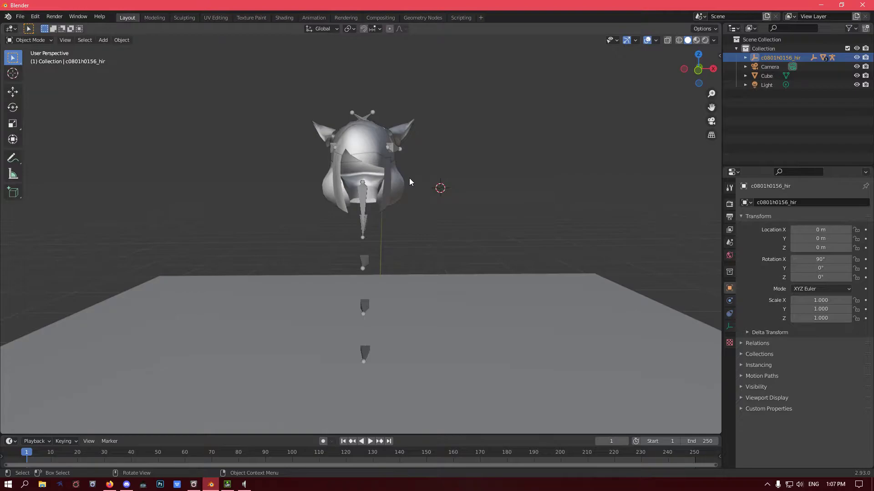
{"action": "key", "text": "s"}
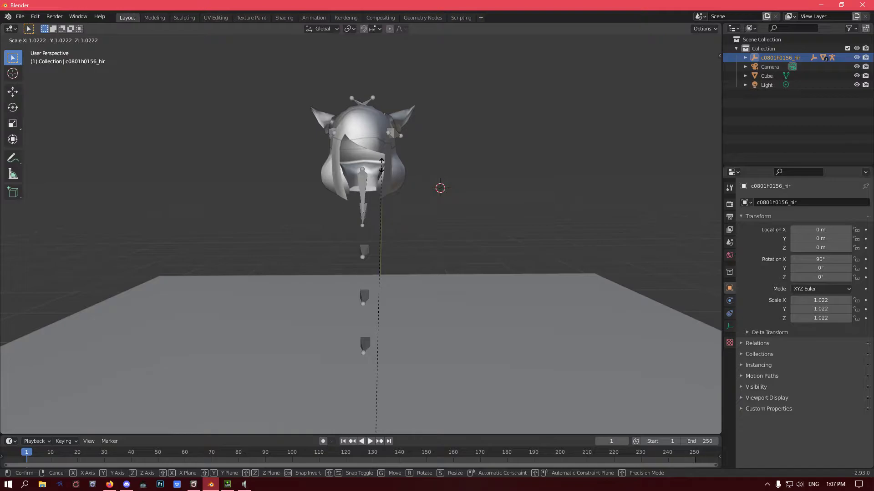
{"action": "key", "text": "g"}
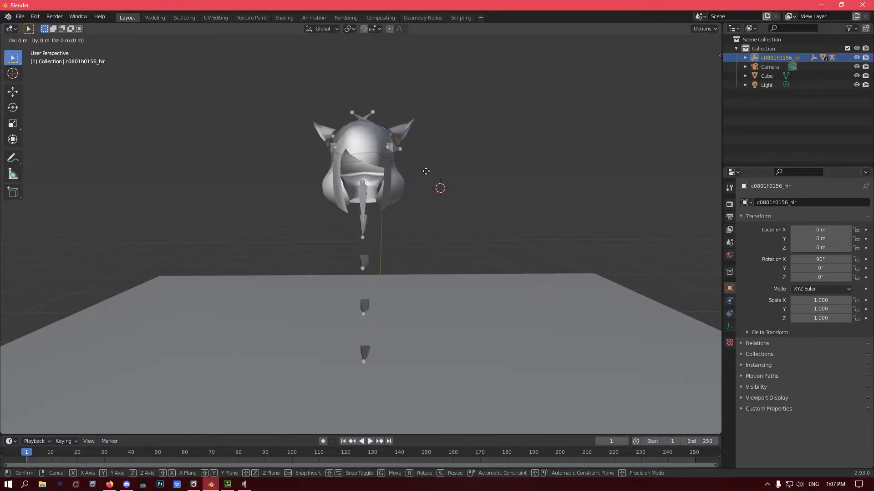
{"action": "key", "text": "Escape"}
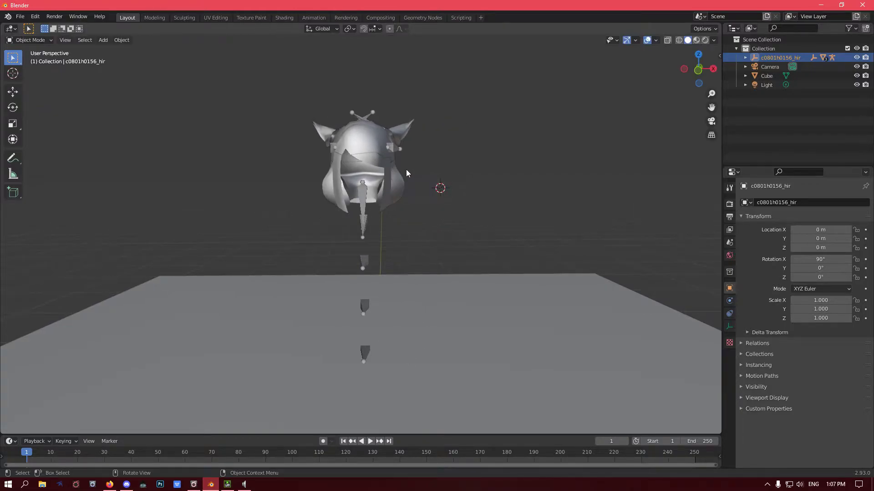
- Hide the default Cube in the viewport
{"action": "scroll", "coordinate": [420, 179], "scroll_direction": "down", "scroll_amount": 5}
{"action": "scroll", "coordinate": [415, 236], "scroll_direction": "down", "scroll_amount": 2}
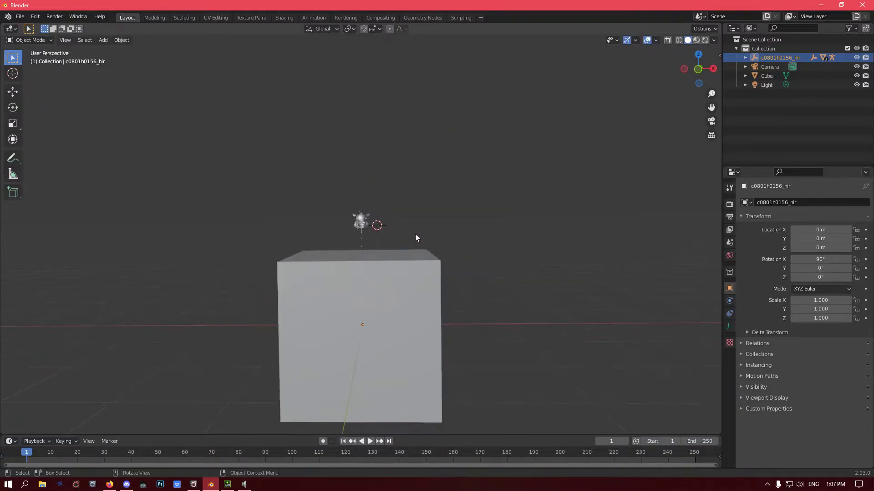
{"action": "left_click", "coordinate": [857, 76]}
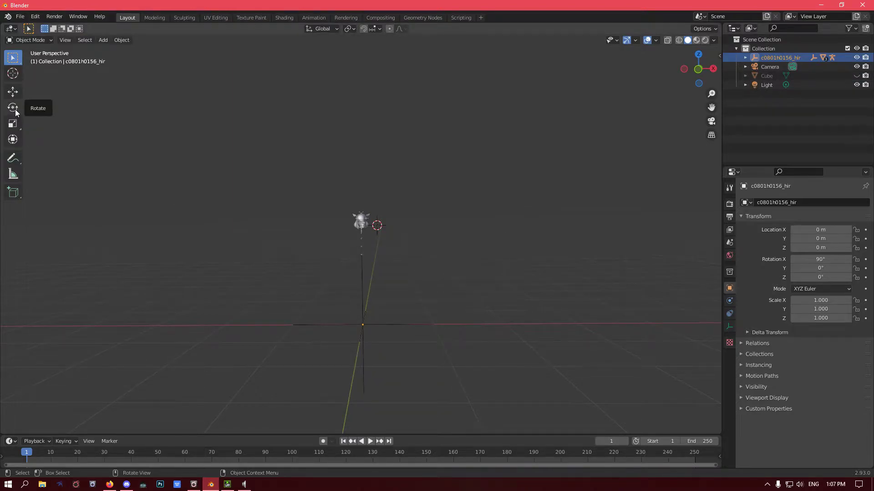
- Expand the c0801h0156_hir hierarchy down to the parts under n_root and select the Part 0.1 mesh on the head
{"action": "left_click", "coordinate": [745, 57]}
{"action": "left_click", "coordinate": [754, 76]}
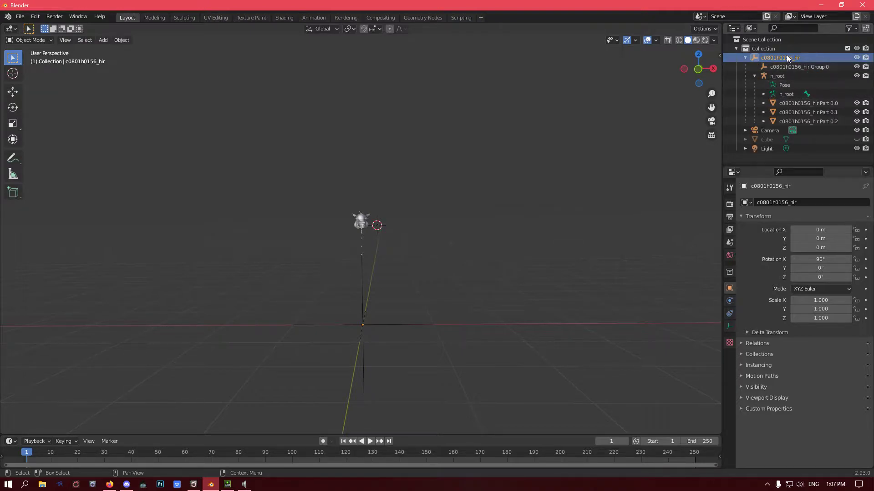
{"action": "scroll", "coordinate": [417, 189], "scroll_direction": "up", "scroll_amount": 6}
{"action": "scroll", "coordinate": [409, 180], "scroll_direction": "up", "scroll_amount": 3}
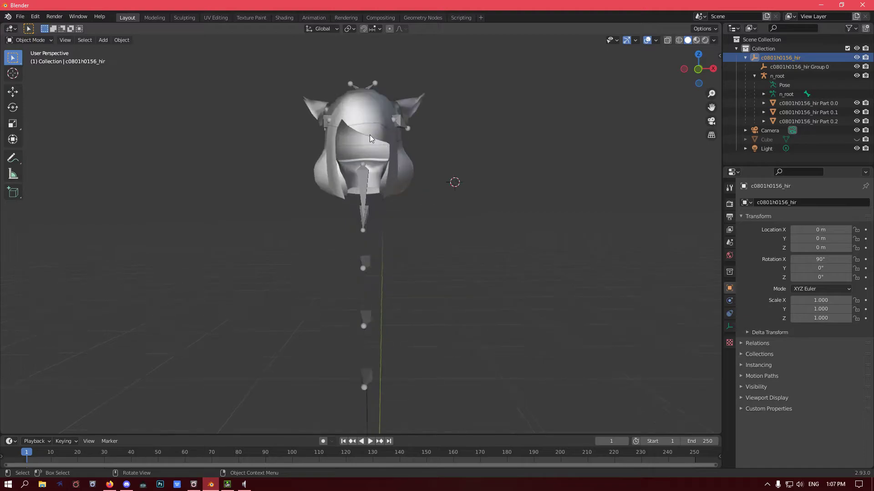
{"action": "left_click", "coordinate": [368, 129]}
{"action": "left_click", "coordinate": [360, 118]}
{"action": "left_click", "coordinate": [355, 113]}
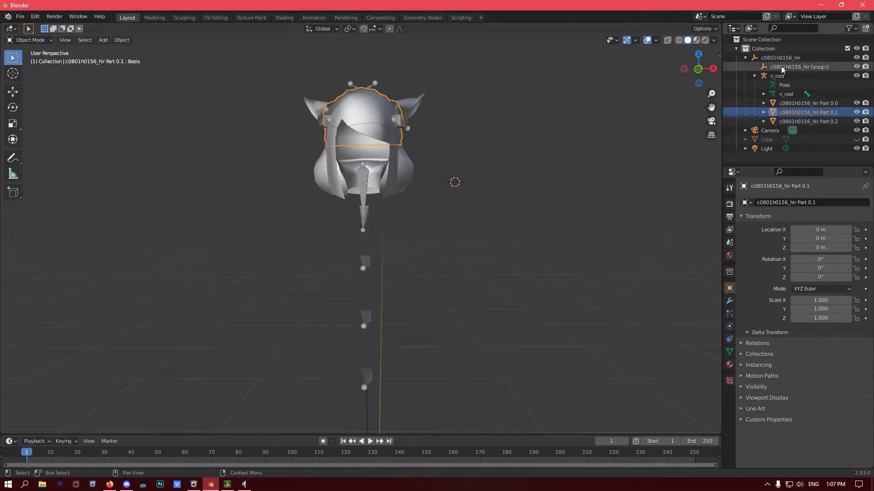
- Check which piece c0801h0156_hir Part 0.2 is by switching its visibility off and on
{"action": "left_click", "coordinate": [747, 58]}
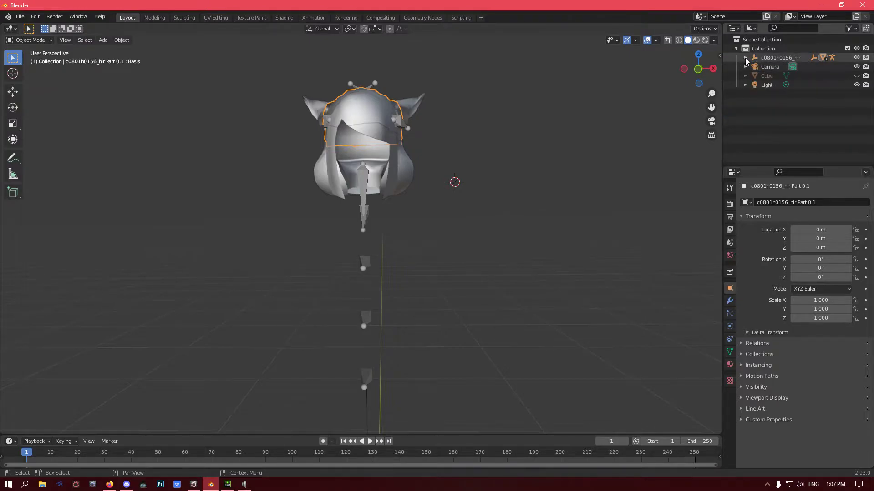
{"action": "left_click", "coordinate": [745, 58]}
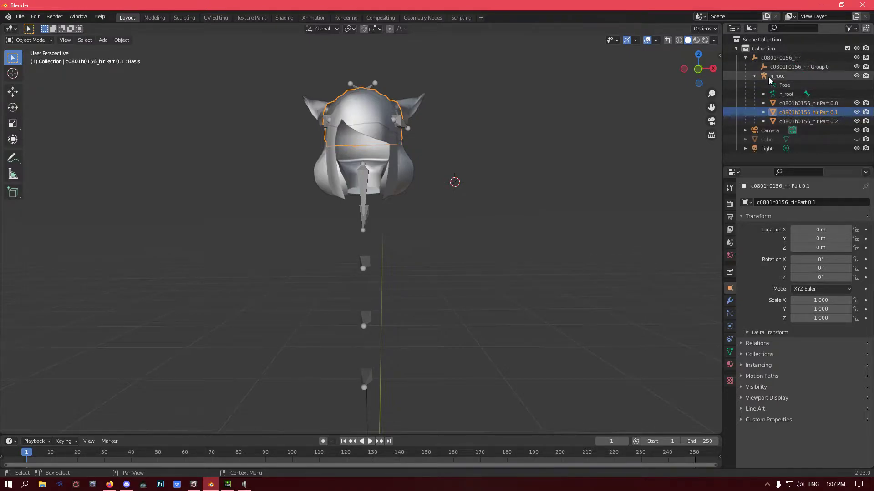
{"action": "left_click", "coordinate": [755, 76]}
{"action": "left_click", "coordinate": [755, 76]}
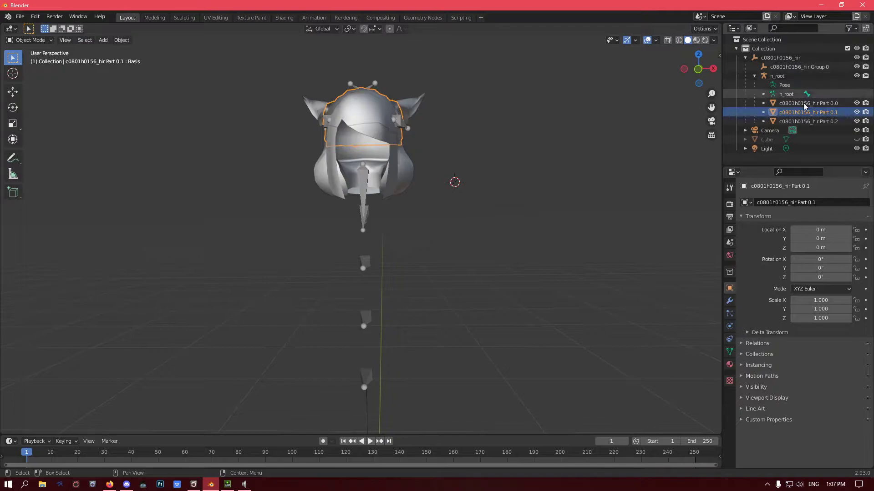
{"action": "left_click", "coordinate": [849, 104]}
{"action": "left_click", "coordinate": [850, 112]}
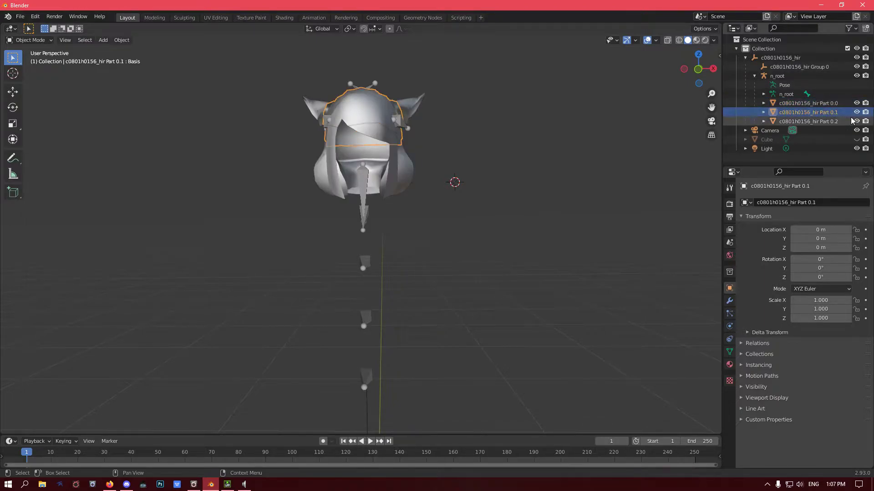
{"action": "left_click", "coordinate": [858, 122]}
{"action": "left_click", "coordinate": [858, 122]}
{"action": "left_click", "coordinate": [858, 122]}
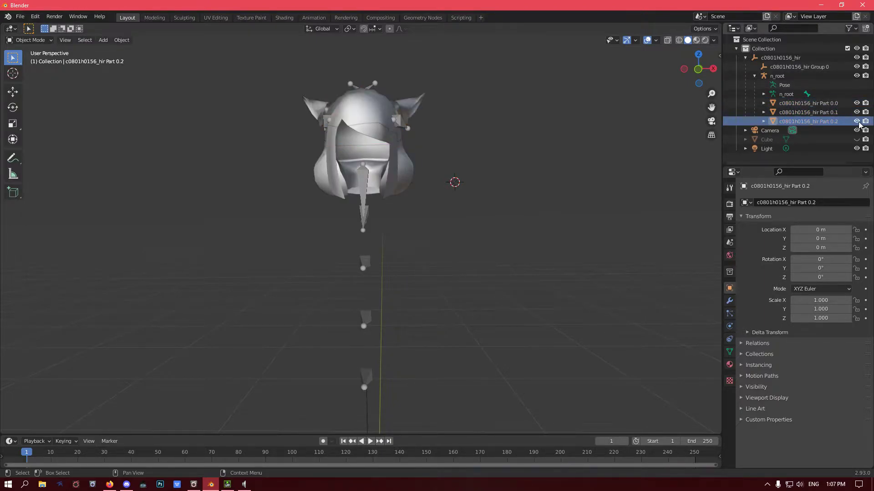
- Try rotating the ears, c0801h0156_hir Part 0.2, with the Rotate tool and undo the rotation
{"action": "left_click", "coordinate": [832, 122]}
{"action": "scroll", "coordinate": [450, 203], "scroll_direction": "down", "scroll_amount": 8}
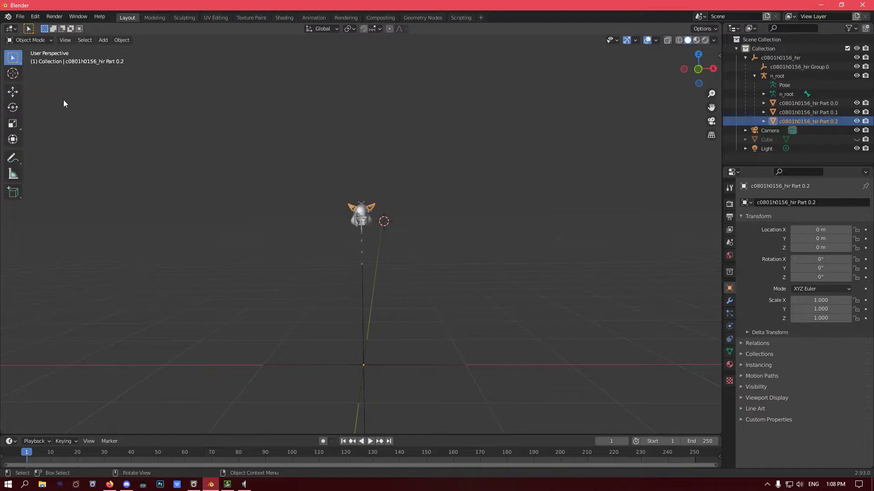
{"action": "left_click", "coordinate": [13, 108]}
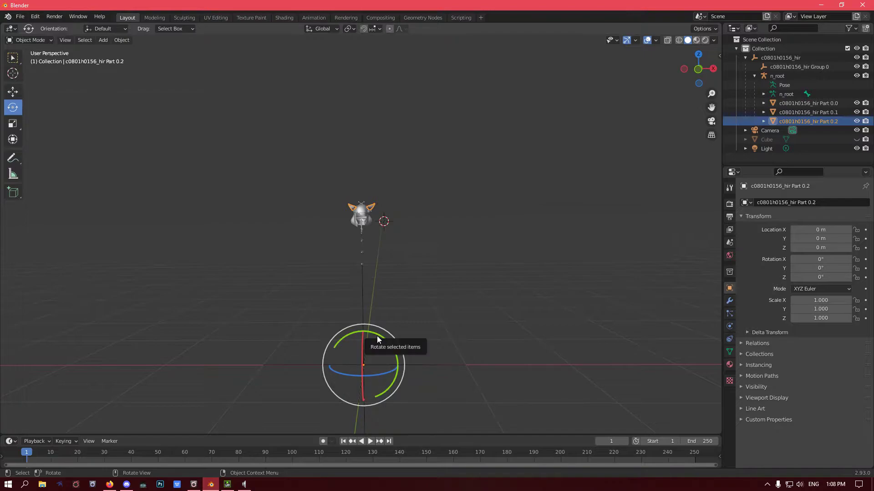
{"action": "left_click_drag", "start_coordinate": [373, 337], "coordinate": [350, 337]}
{"action": "left_click_drag", "start_coordinate": [365, 375], "coordinate": [382, 368]}
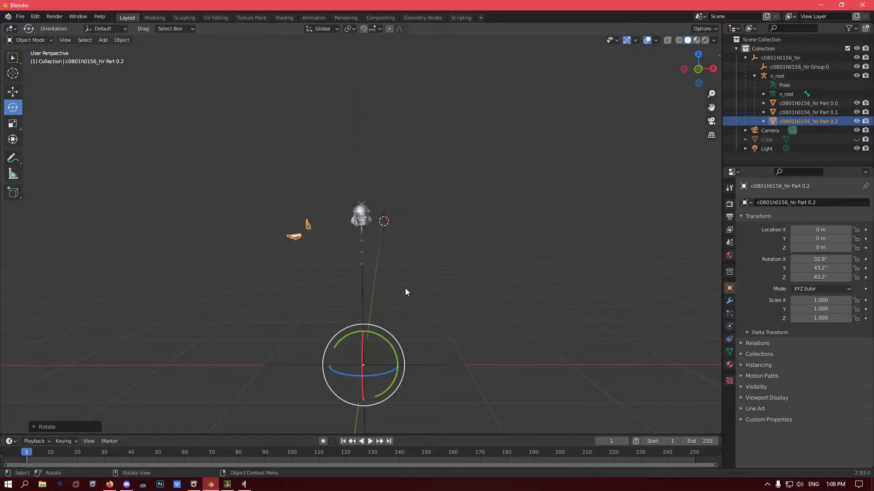
{"action": "key", "text": "ctrl+z"}
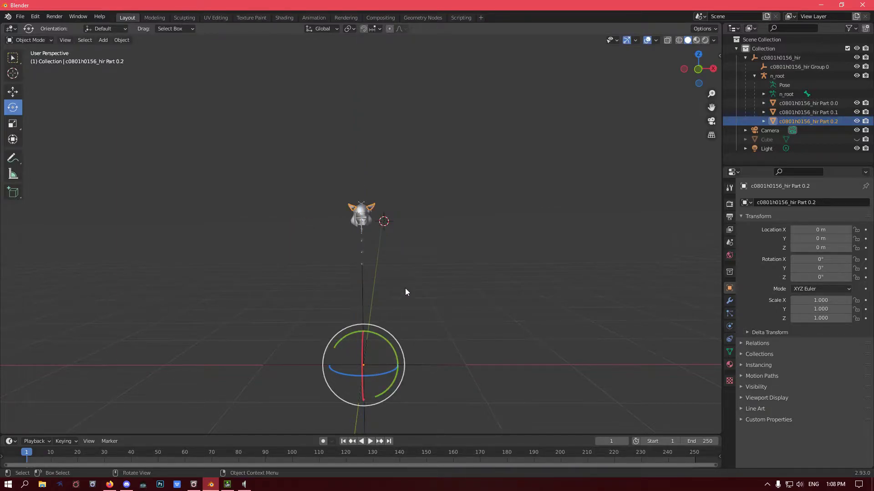
- Switch to the Move tool and deselect the ears of the hair model
{"action": "left_click", "coordinate": [13, 91]}
{"action": "scroll", "coordinate": [472, 198], "scroll_direction": "up", "scroll_amount": 4}
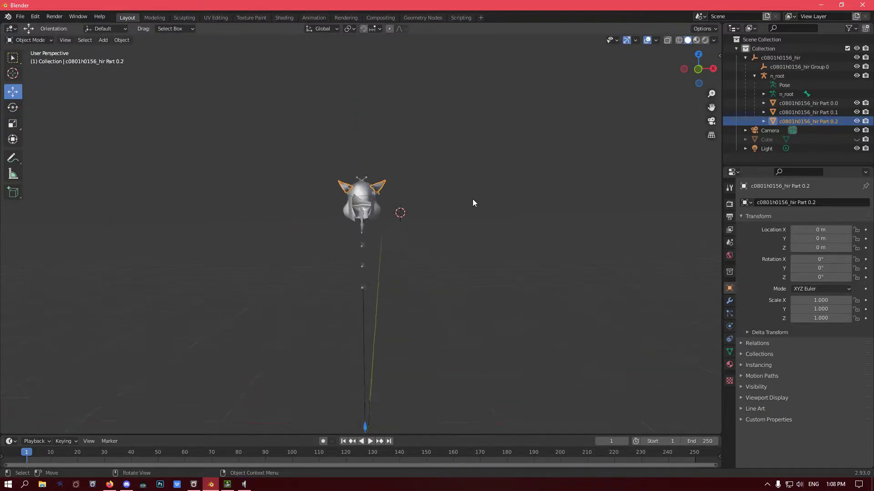
{"action": "left_click", "coordinate": [439, 153]}
{"action": "scroll", "coordinate": [451, 155], "scroll_direction": "up", "scroll_amount": 1}
{"action": "scroll", "coordinate": [445, 208], "scroll_direction": "up", "scroll_amount": 5}
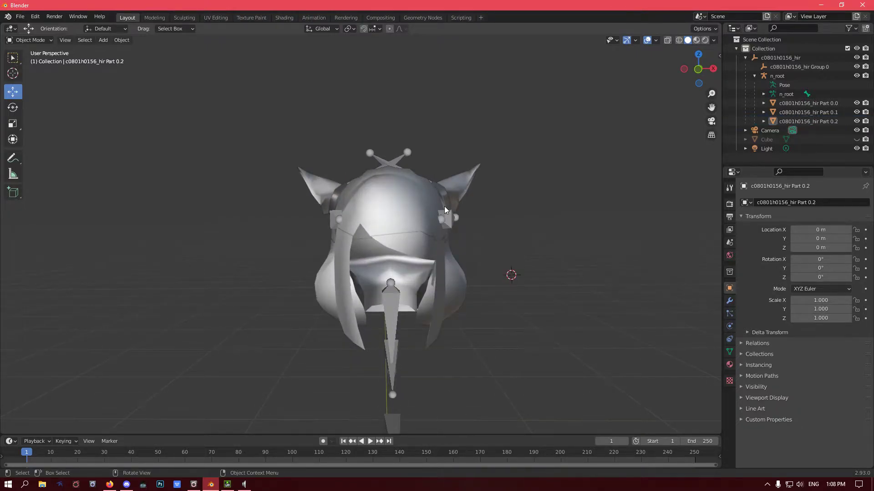
{"action": "middle_click_drag", "start_coordinate": [460, 221], "coordinate": [488, 221]}
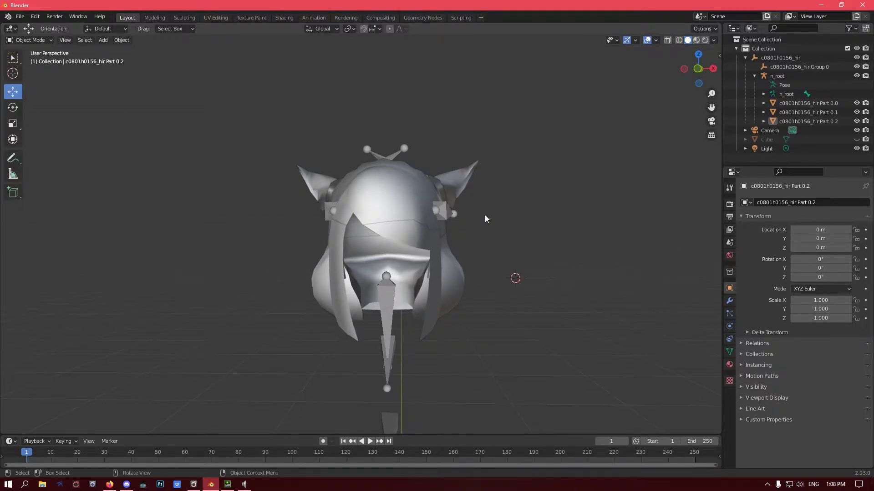
- Import the FBX hair model c0801h0170_hir from the 3D folder of Miqote_Female hair 170
{"action": "left_click", "coordinate": [20, 17]}
{"action": "mouse_move", "coordinate": [75, 142]}
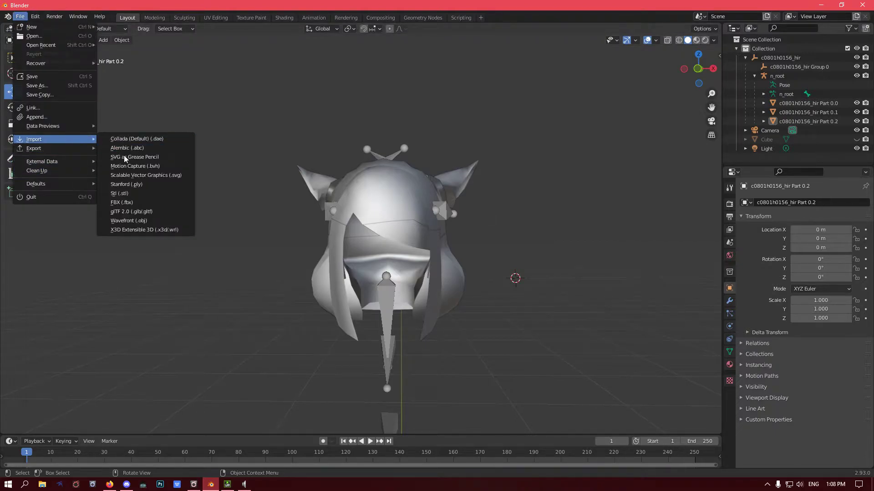
{"action": "left_click", "coordinate": [139, 200]}
{"action": "left_click", "coordinate": [337, 48]}
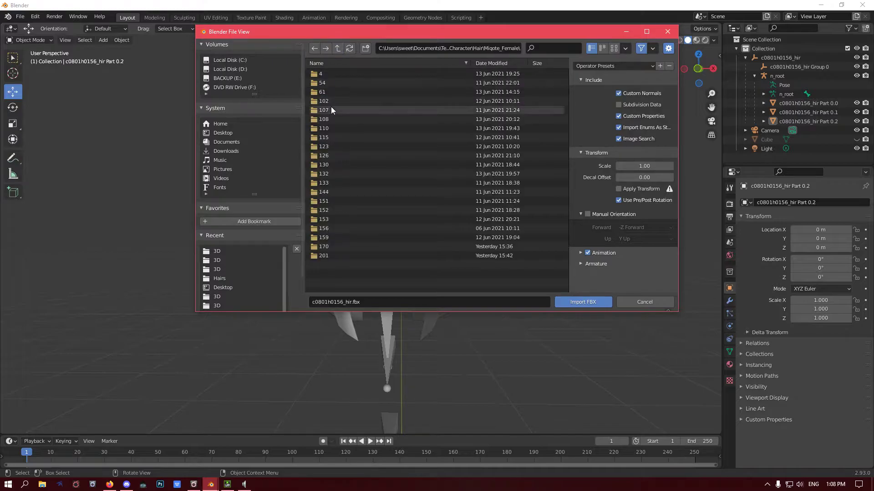
{"action": "double_click", "coordinate": [331, 246]}
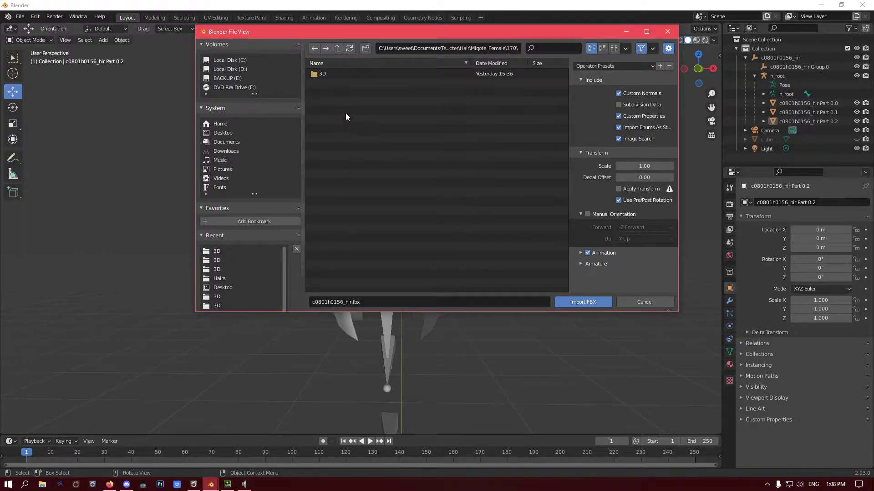
{"action": "double_click", "coordinate": [332, 74]}
{"action": "double_click", "coordinate": [343, 74]}
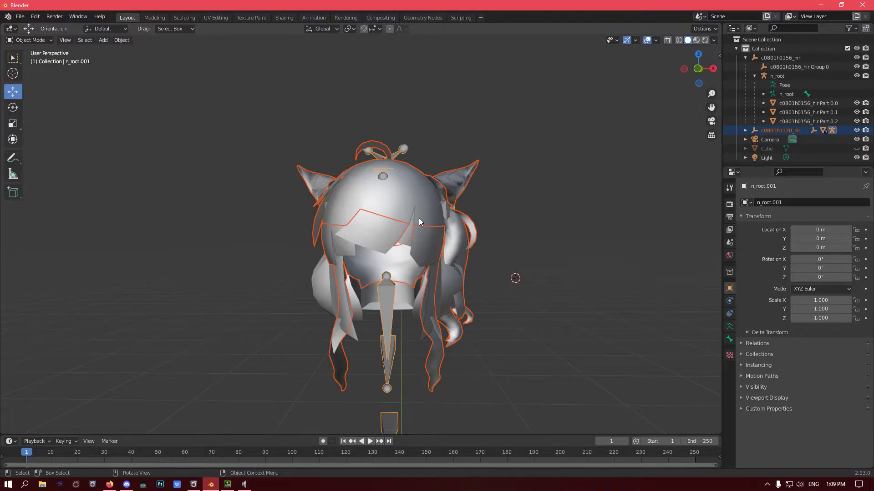
- Deselect the imported hair, re-expand the c0801h0156_hir hierarchy and select its ear mesh, c0801h0156_hir Part 0.2
{"action": "left_click", "coordinate": [504, 211]}
{"action": "mouse_move", "coordinate": [504, 211]}
{"action": "middle_mouse_down"}
{"action": "mouse_move", "coordinate": [413, 222]}
{"action": "mouse_move", "coordinate": [520, 215]}
{"action": "middle_mouse_up"}
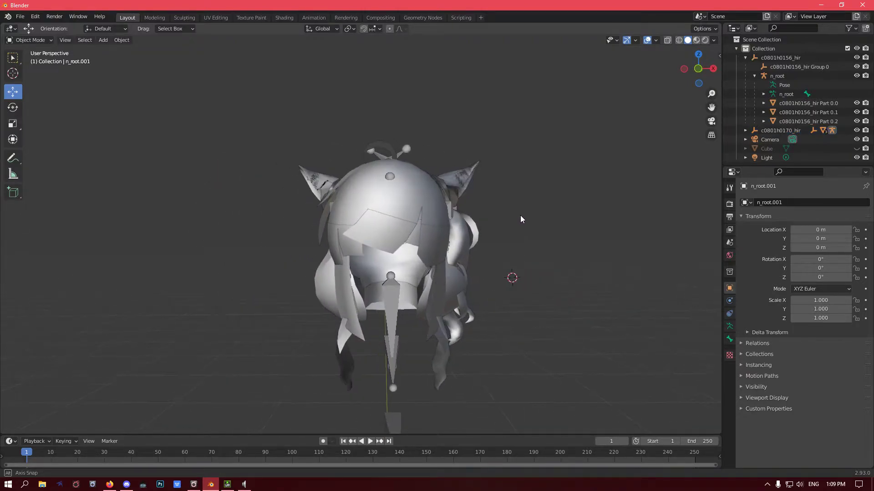
{"action": "left_click", "coordinate": [754, 75]}
{"action": "left_click", "coordinate": [742, 57]}
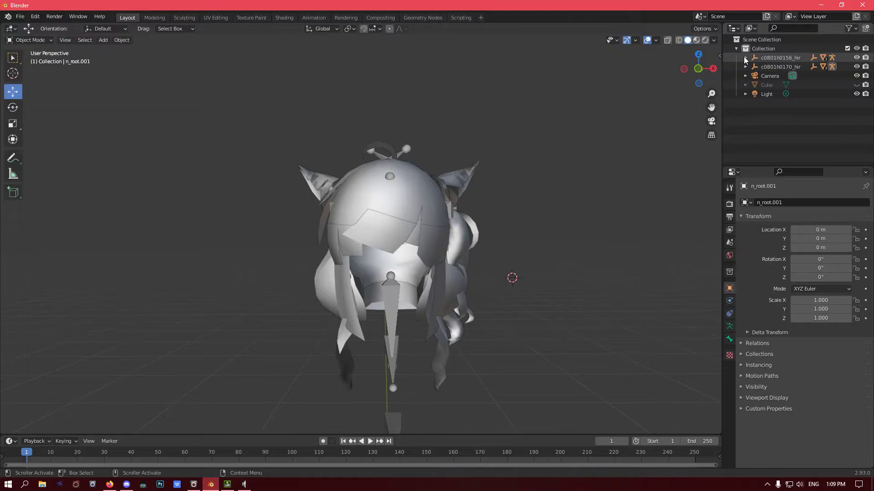
{"action": "left_click", "coordinate": [745, 57]}
{"action": "left_click", "coordinate": [754, 75]}
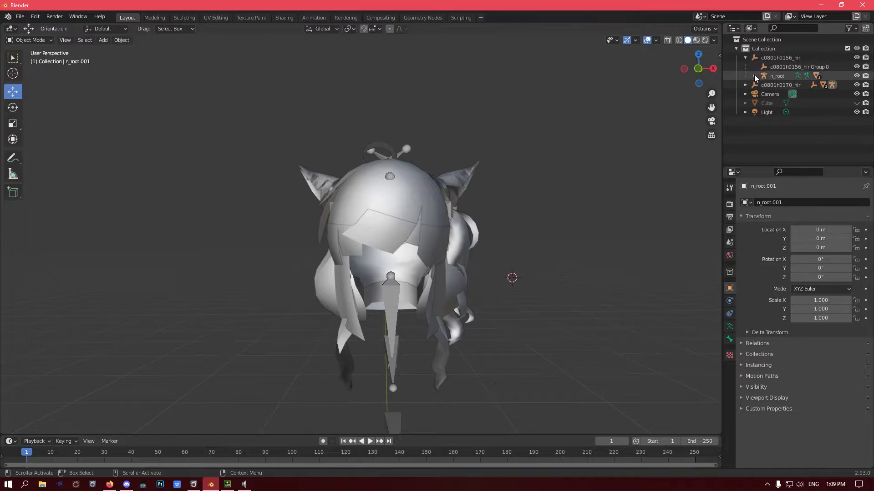
{"action": "left_click", "coordinate": [808, 103]}
{"action": "left_click", "coordinate": [836, 121]}
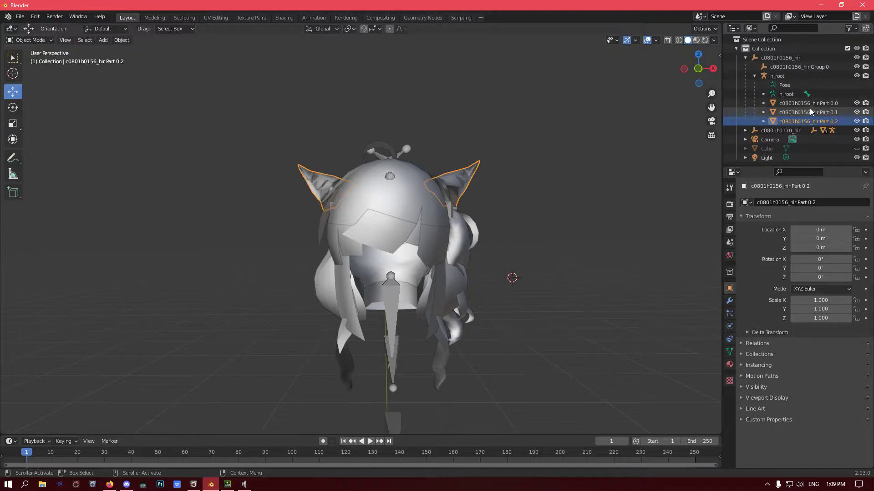
- Expand c0801h0170_hir and its n_root.001 armature to compare the part names with those of c0801h0156_hir
{"action": "left_click", "coordinate": [745, 130]}
{"action": "scroll", "coordinate": [746, 132], "scroll_direction": "down", "scroll_amount": 1}
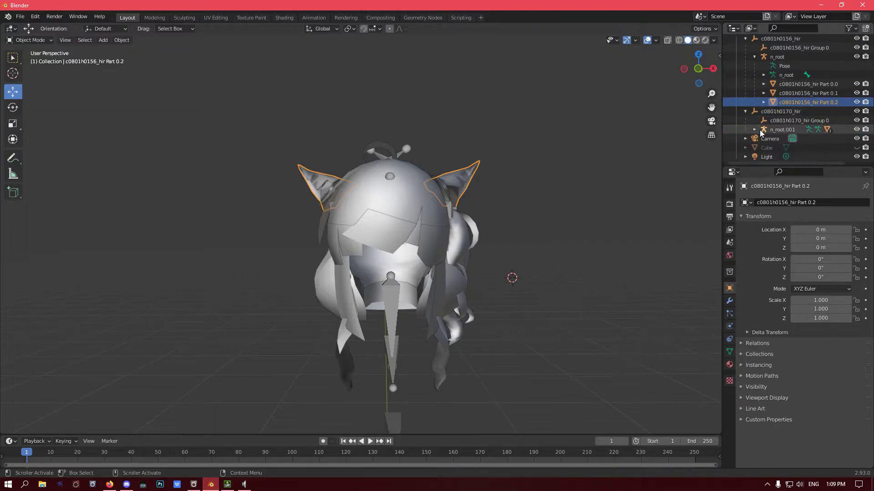
{"action": "left_click", "coordinate": [754, 129]}
{"action": "scroll", "coordinate": [753, 132], "scroll_direction": "down", "scroll_amount": 1}
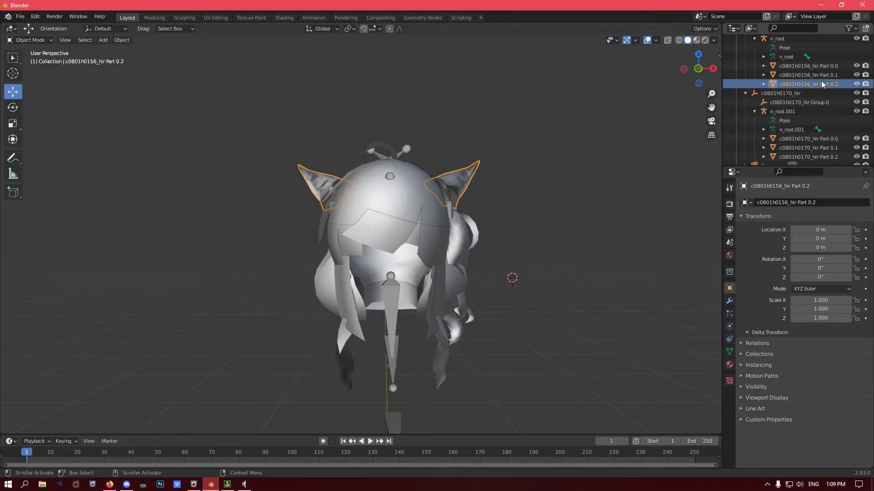
{"action": "scroll", "coordinate": [821, 85], "scroll_direction": "up", "scroll_amount": 1}
{"action": "scroll", "coordinate": [821, 82], "scroll_direction": "up", "scroll_amount": 1}
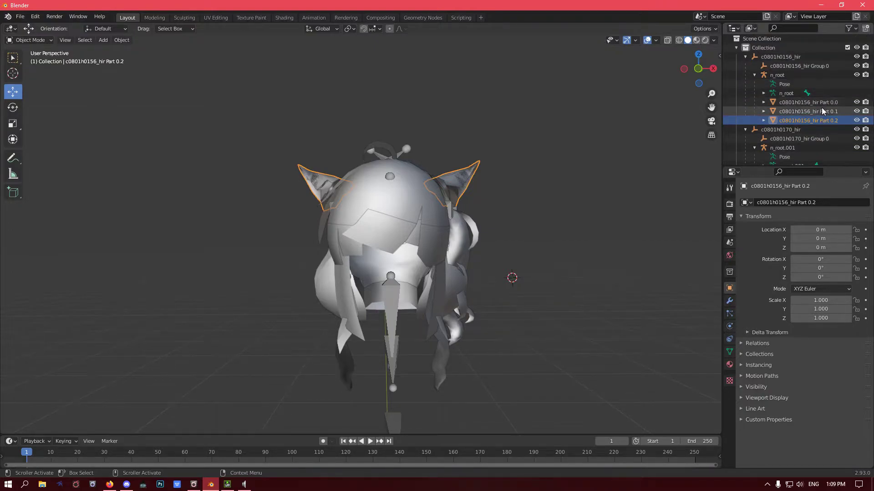
{"action": "scroll", "coordinate": [818, 109], "scroll_direction": "down", "scroll_amount": 4}
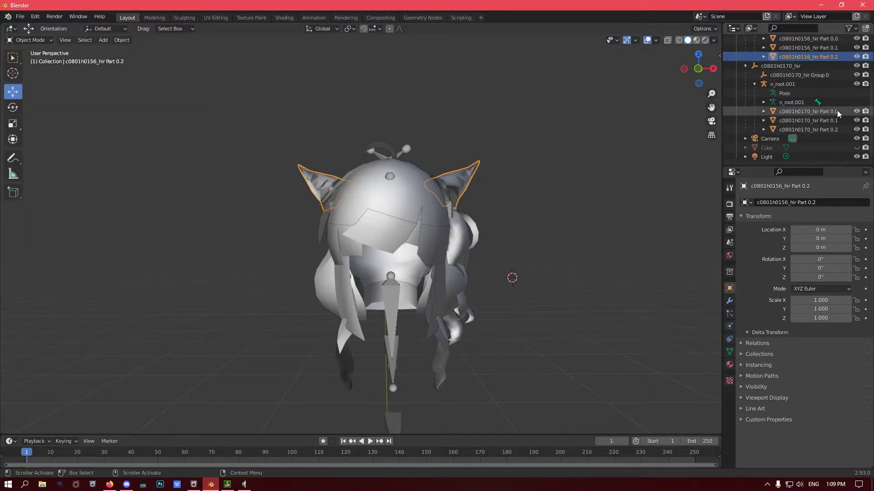
- Rename the mesh c0801h0170_hir Part 0.0 to c0801h0170_hir Part 1.0
{"action": "double_click", "coordinate": [837, 111]}
{"action": "left_click", "coordinate": [836, 111]}
{"action": "key", "text": "BackSpace"}
{"action": "type", "text": "1"}
{"action": "key", "text": "Return"}
- Rename the mesh c0801h0170_hir Part 0.1 to c0801h0170_hir Part 1.1
{"action": "double_click", "coordinate": [835, 114]}
{"action": "left_click", "coordinate": [834, 113]}
{"action": "key", "text": "Delete"}
{"action": "type", "text": "1"}
{"action": "key", "text": "Return"}
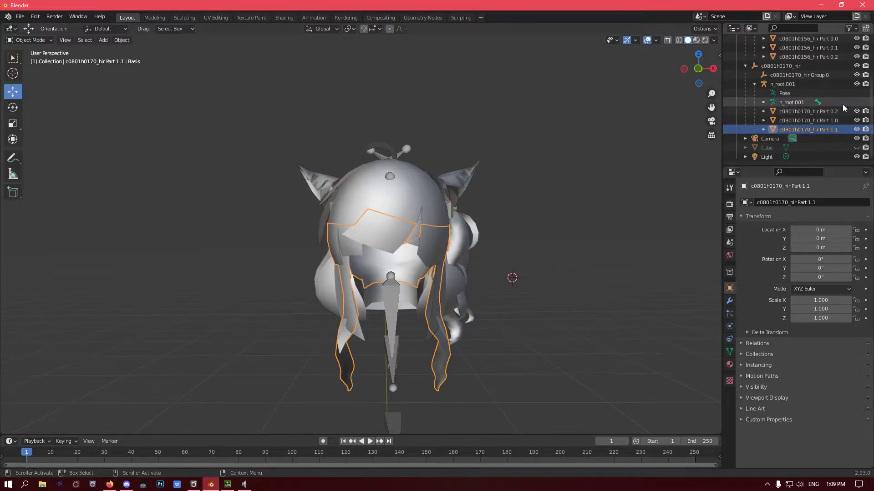
- Rename the mesh c0801h0170_hir Part 0.2 to c0801h0170_hir Part 1.2
{"action": "double_click", "coordinate": [835, 113]}
{"action": "left_click", "coordinate": [835, 112]}
{"action": "key", "text": "Delete"}
{"action": "type", "text": "1"}
{"action": "key", "text": "Return"}
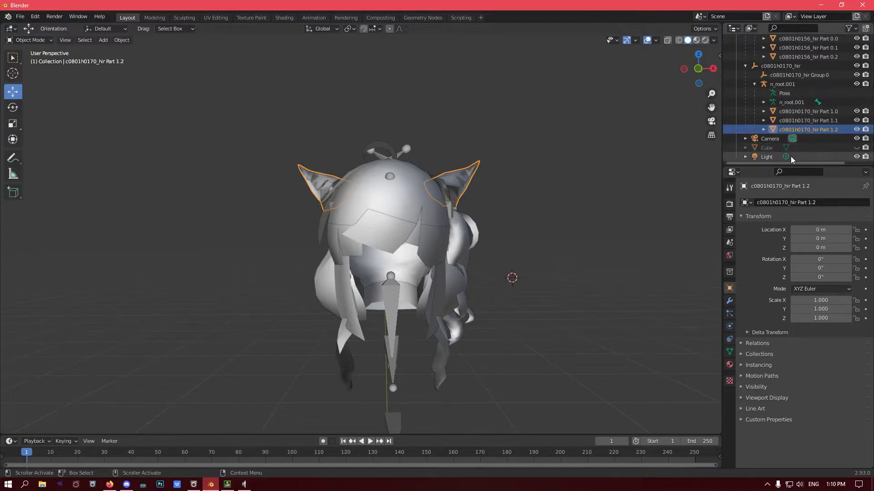
- Delete the duplicate ears, c0801h0170_hir Part 1.2, which overlap the ears of the 156 hair
{"action": "scroll", "coordinate": [794, 118], "scroll_direction": "up", "scroll_amount": 3}
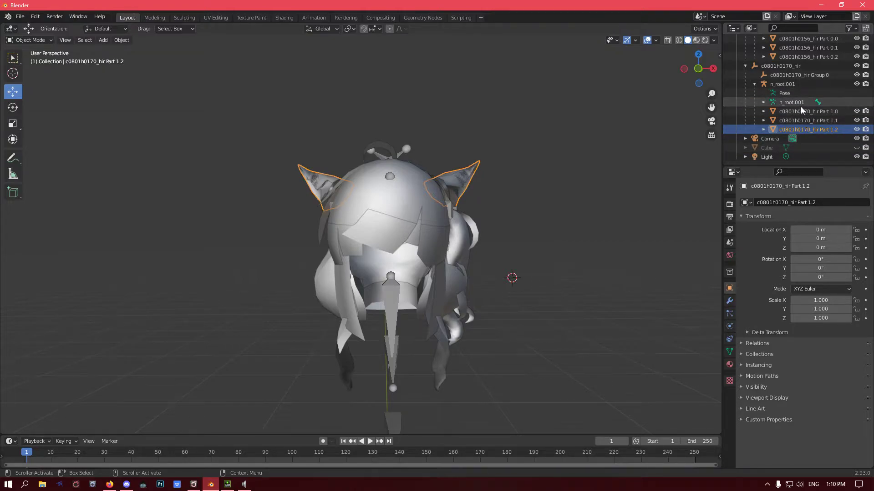
{"action": "scroll", "coordinate": [781, 122], "scroll_direction": "up", "scroll_amount": 1}
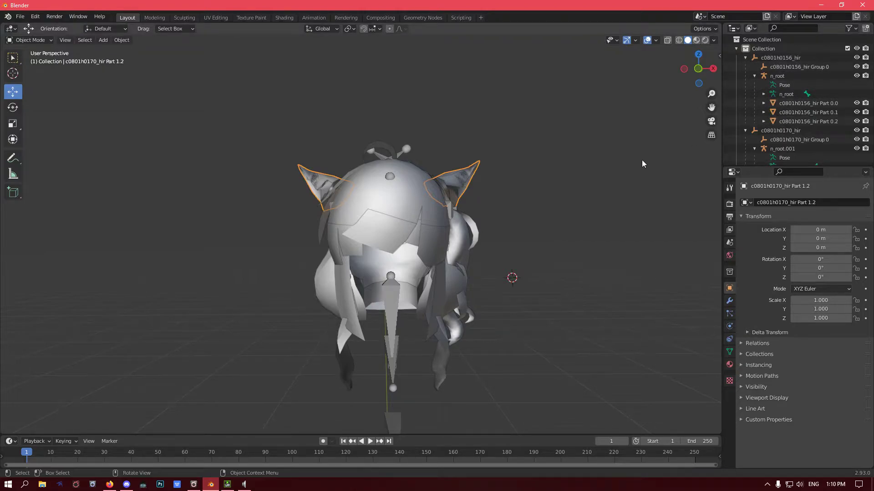
{"action": "middle_click_drag", "start_coordinate": [452, 232], "coordinate": [462, 197]}
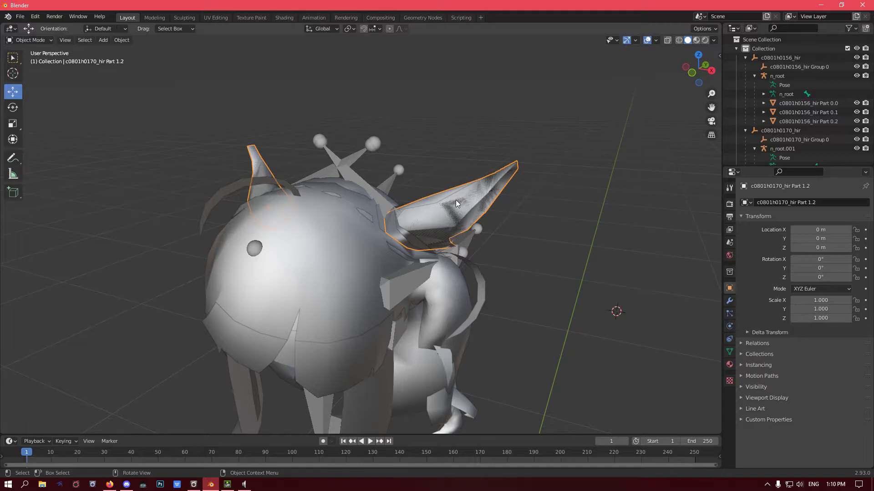
{"action": "middle_click_drag", "start_coordinate": [422, 203], "coordinate": [239, 193]}
{"action": "left_click", "coordinate": [284, 201]}
{"action": "middle_click_drag", "start_coordinate": [417, 254], "coordinate": [423, 223]}
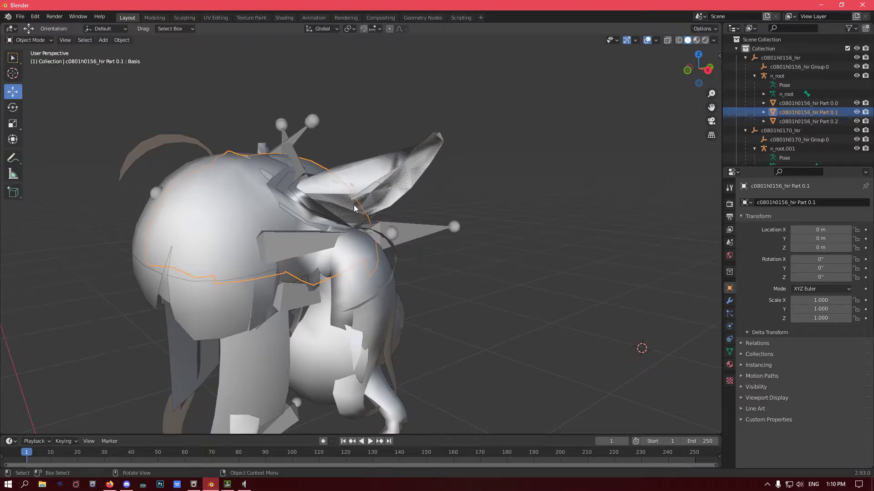
{"action": "scroll", "coordinate": [821, 134], "scroll_direction": "down", "scroll_amount": 5}
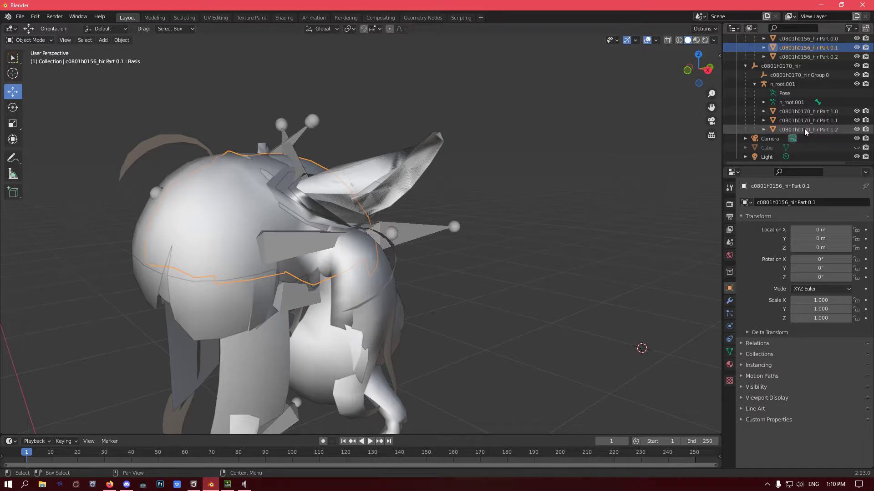
{"action": "left_click", "coordinate": [804, 129]}
{"action": "middle_click_drag", "start_coordinate": [466, 209], "coordinate": [455, 225]}
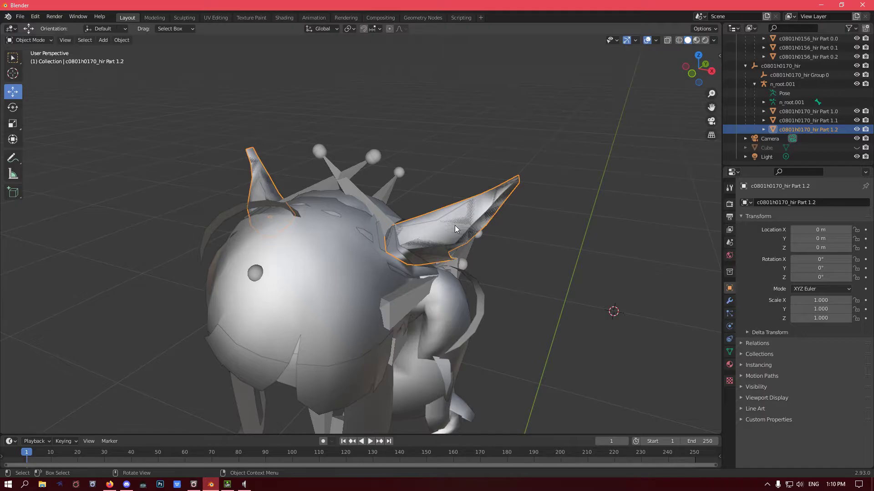
{"action": "middle_click_drag", "start_coordinate": [560, 213], "coordinate": [395, 153]}
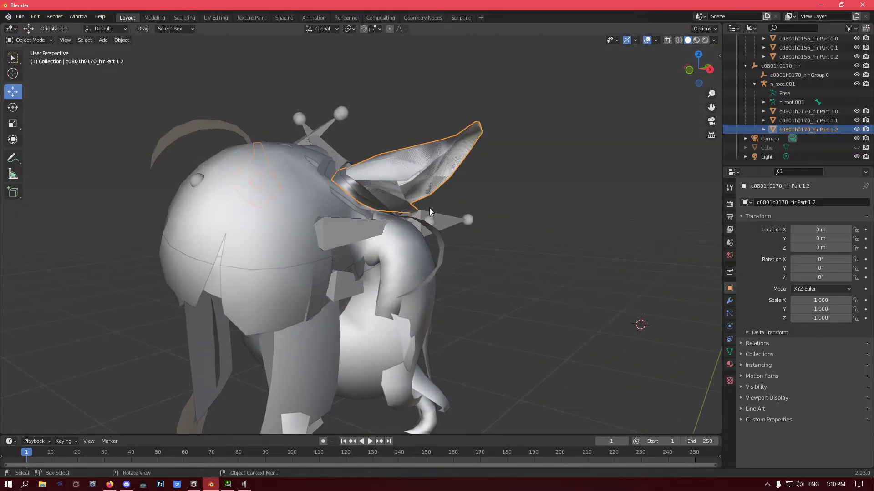
{"action": "key", "text": "Delete"}
- Examine the overlapping hair meshes from the front and both sides and review the parts in both hierarchies
{"action": "middle_click_drag", "start_coordinate": [420, 214], "coordinate": [456, 213]}
{"action": "scroll", "coordinate": [457, 213], "scroll_direction": "down", "scroll_amount": 1}
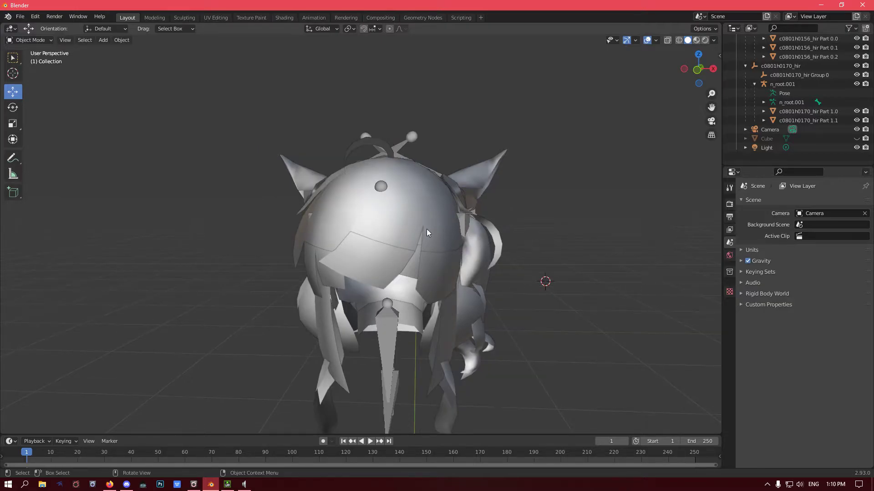
{"action": "middle_click_drag", "start_coordinate": [355, 255], "coordinate": [370, 207]}
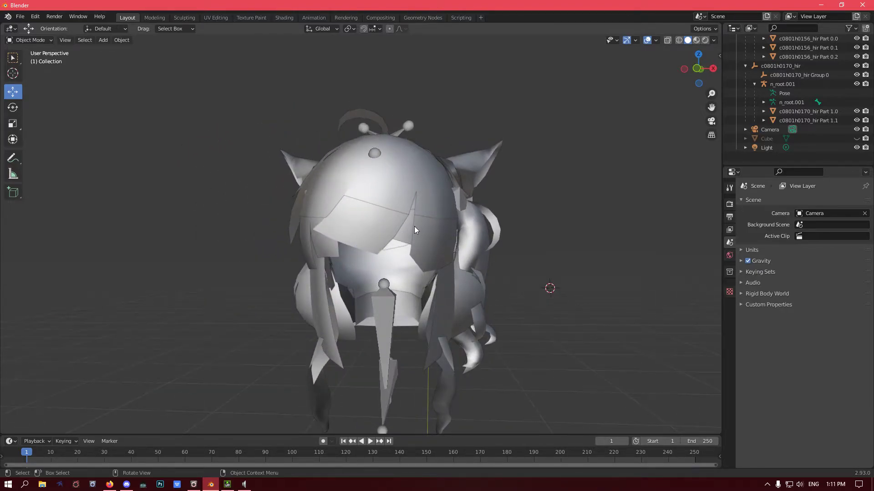
{"action": "scroll", "coordinate": [385, 234], "scroll_direction": "up", "scroll_amount": 1}
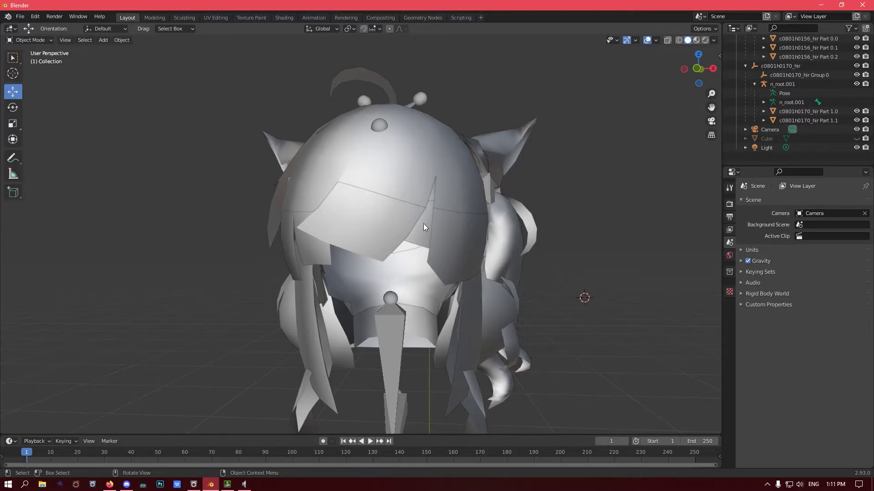
{"action": "middle_click_drag", "start_coordinate": [414, 236], "coordinate": [385, 239]}
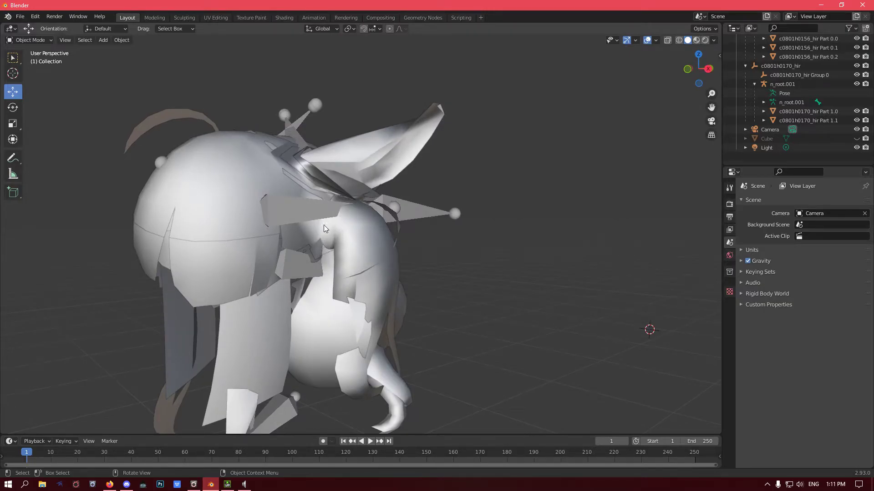
{"action": "middle_click_drag", "start_coordinate": [321, 237], "coordinate": [479, 261]}
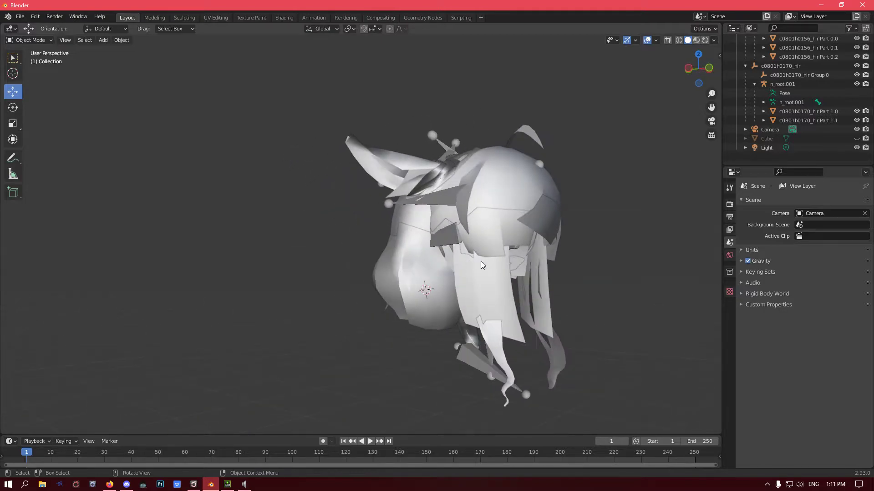
{"action": "middle_click_drag", "start_coordinate": [504, 397], "coordinate": [527, 269]}
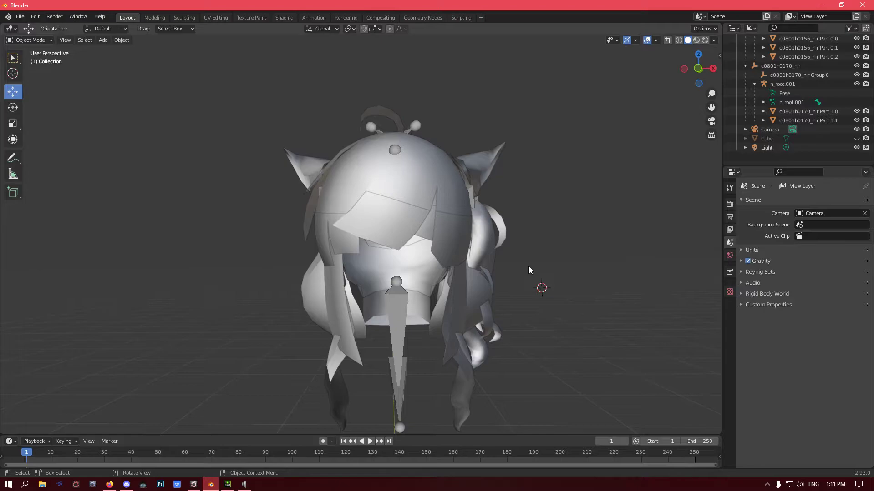
{"action": "scroll", "coordinate": [828, 111], "scroll_direction": "up", "scroll_amount": 3}
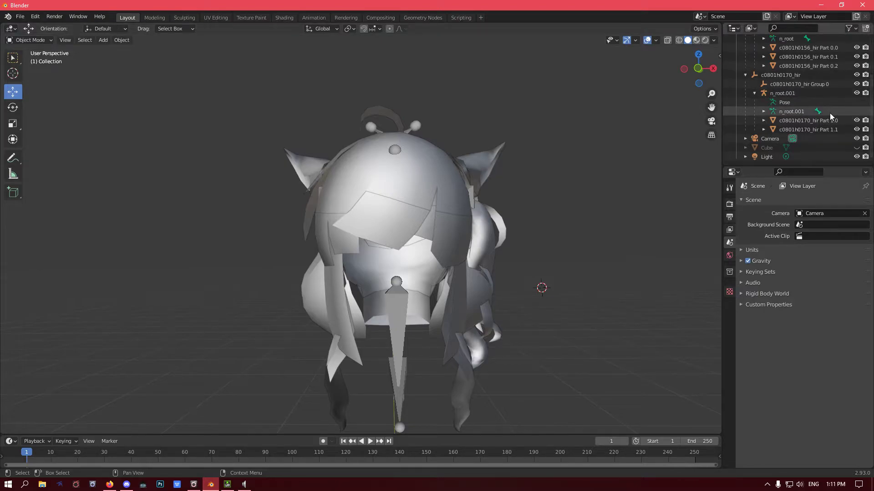
{"action": "scroll", "coordinate": [821, 126], "scroll_direction": "down", "scroll_amount": 2}
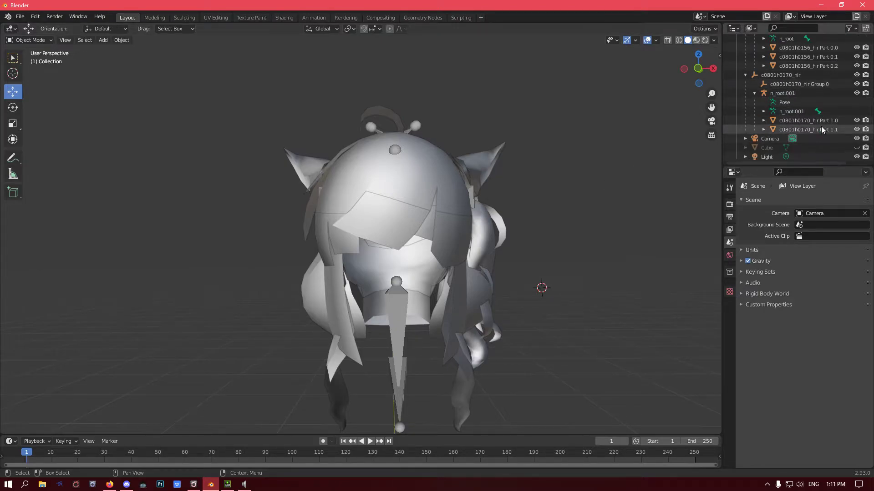
- Select the ponytail mesh c0801h0170_hir Part 1.0 and hide c0801h0170_hir Part 1.1 and all three c0801h0156_hir parts
{"action": "middle_click_drag", "start_coordinate": [610, 204], "coordinate": [482, 287]}
{"action": "left_click", "coordinate": [422, 243]}
{"action": "middle_click_drag", "start_coordinate": [473, 284], "coordinate": [467, 278]}
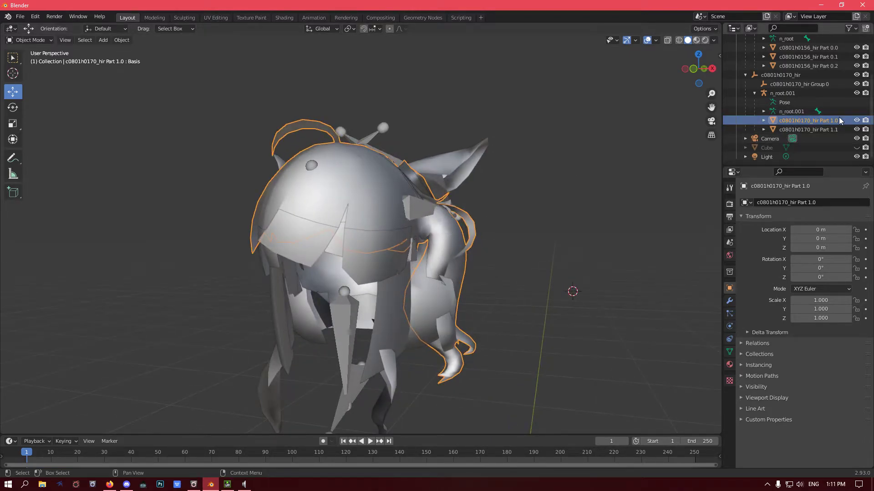
{"action": "left_click", "coordinate": [856, 47]}
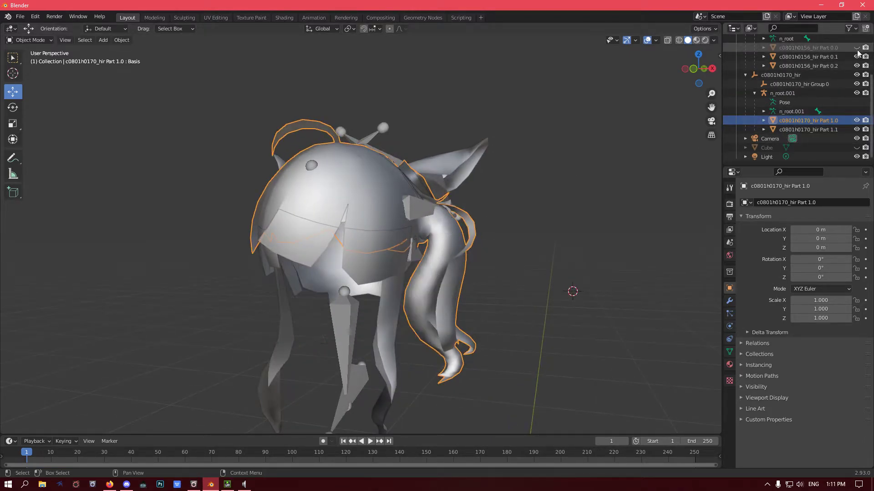
{"action": "left_click", "coordinate": [857, 57]}
{"action": "left_click", "coordinate": [856, 66]}
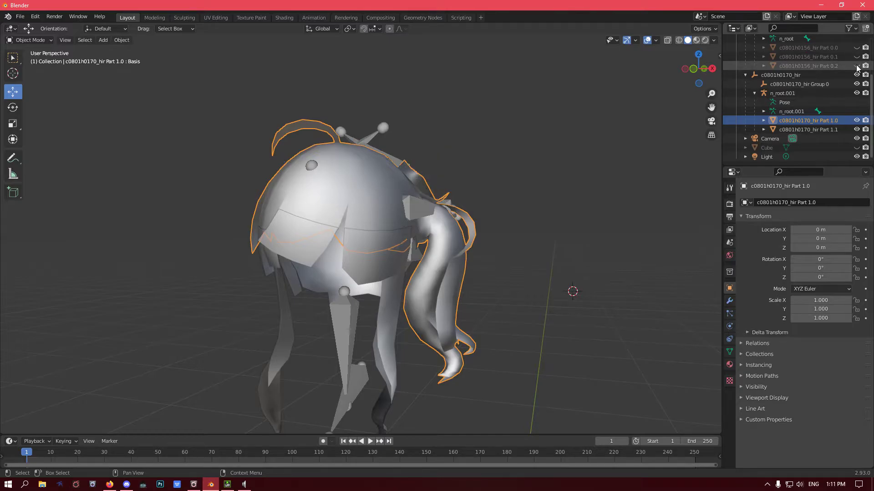
{"action": "left_click", "coordinate": [856, 130]}
{"action": "left_click", "coordinate": [856, 138]}
{"action": "left_click", "coordinate": [856, 138]}
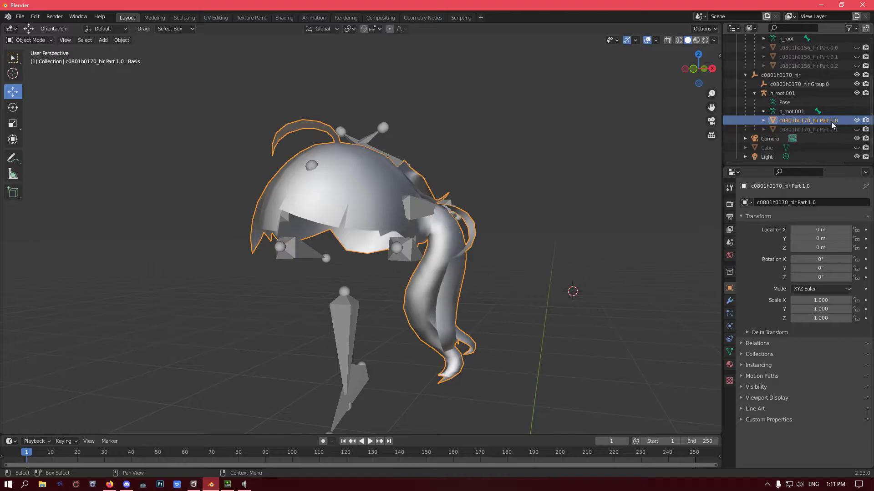
- Switch c0801h0170_hir Part 1.0 to Edit Mode and deselect all of its vertices
{"action": "mouse_move", "coordinate": [500, 176]}
{"action": "middle_mouse_down"}
{"action": "mouse_move", "coordinate": [455, 187]}
{"action": "mouse_move", "coordinate": [519, 186]}
{"action": "mouse_move", "coordinate": [500, 180]}
{"action": "middle_mouse_up"}
{"action": "middle_click_drag", "start_coordinate": [487, 217], "coordinate": [492, 221]}
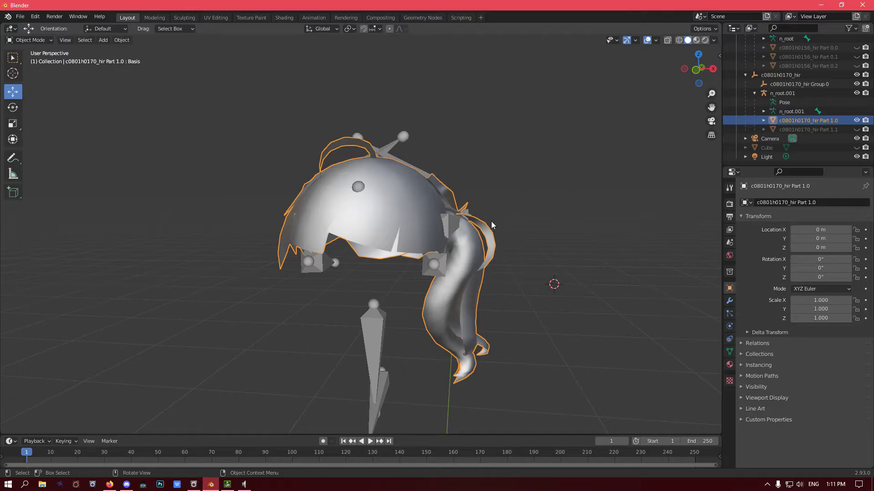
{"action": "left_click", "coordinate": [38, 41]}
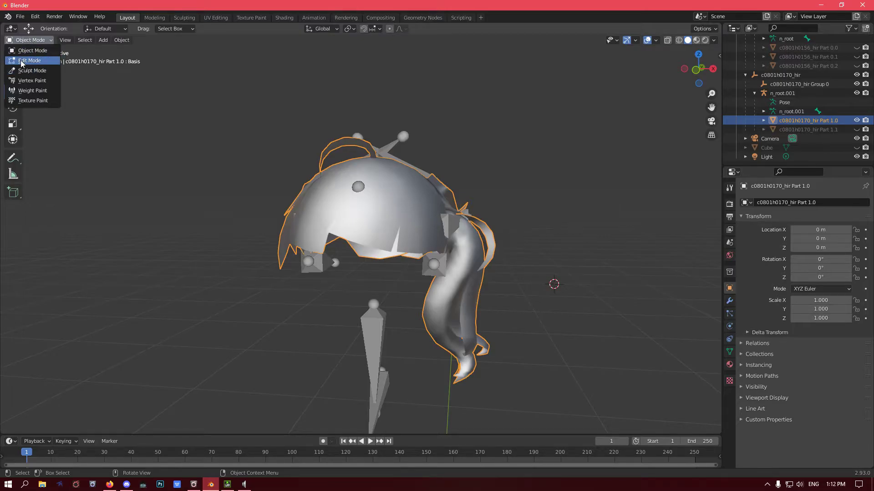
{"action": "left_click", "coordinate": [29, 61]}
{"action": "mouse_move", "coordinate": [533, 260]}
{"action": "middle_mouse_down"}
{"action": "mouse_move", "coordinate": [433, 262]}
{"action": "mouse_move", "coordinate": [521, 261]}
{"action": "middle_mouse_up"}
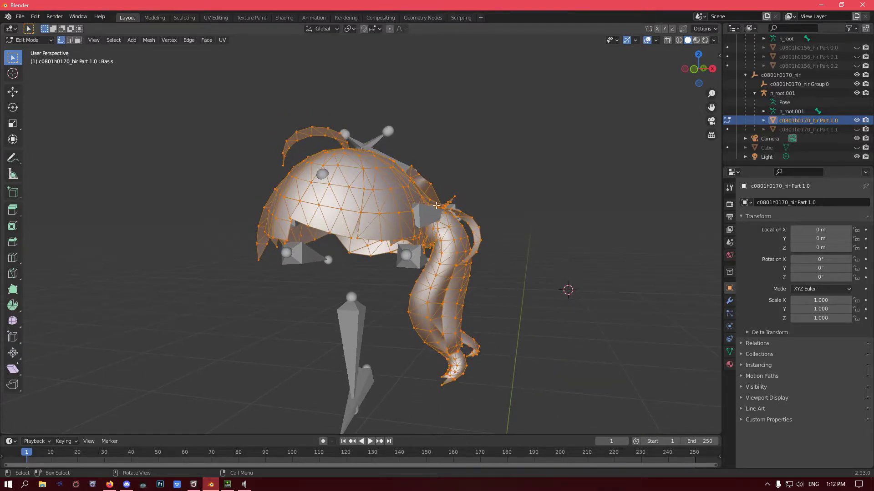
{"action": "middle_click_drag", "start_coordinate": [501, 301], "coordinate": [389, 298]}
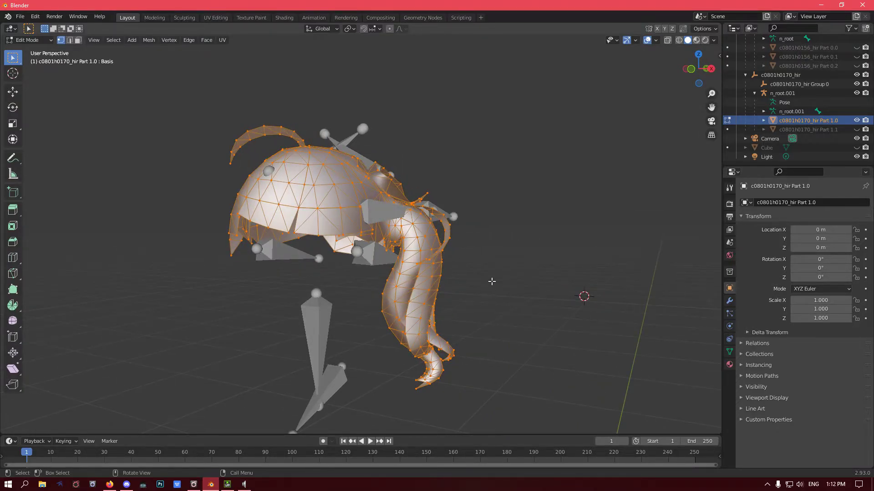
{"action": "left_click", "coordinate": [497, 294]}
{"action": "middle_click_drag", "start_coordinate": [497, 295], "coordinate": [508, 293]}
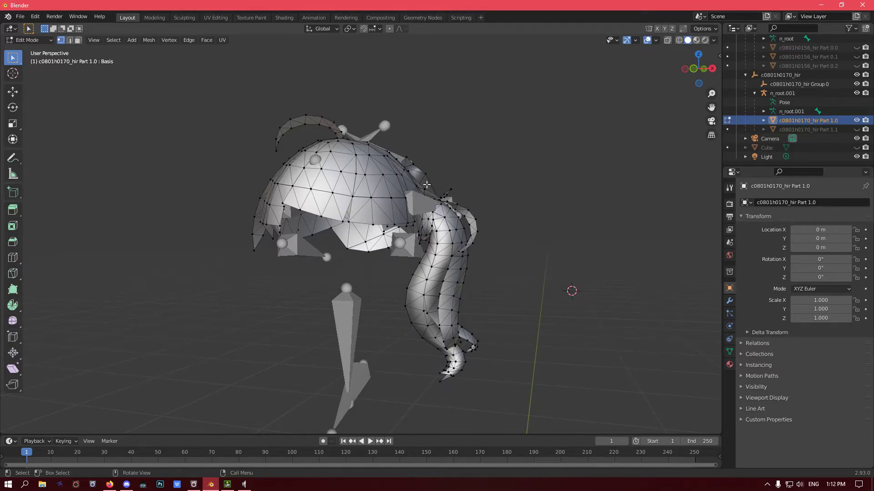
{"action": "middle_click_drag", "start_coordinate": [488, 322], "coordinate": [490, 293]}
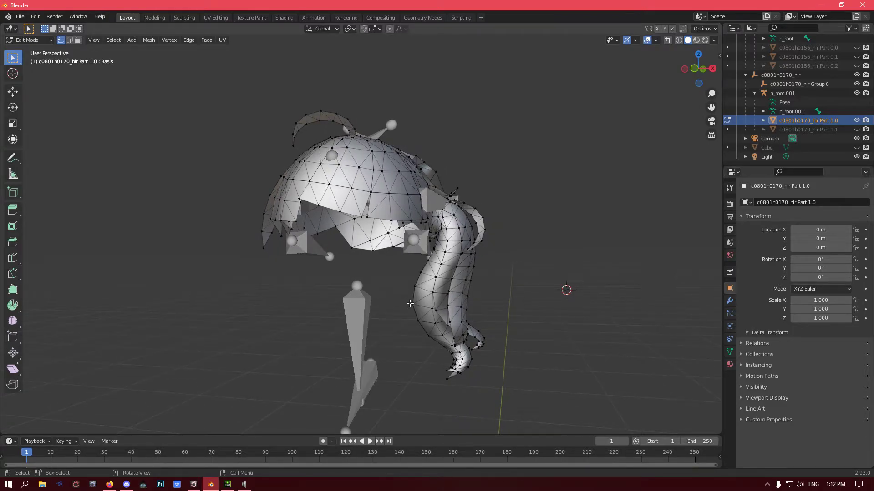
- Delete the vertices of the ponytail's lower half on c0801h0170_hir Part 1.0
{"action": "left_click_drag", "start_coordinate": [400, 292], "coordinate": [520, 395]}
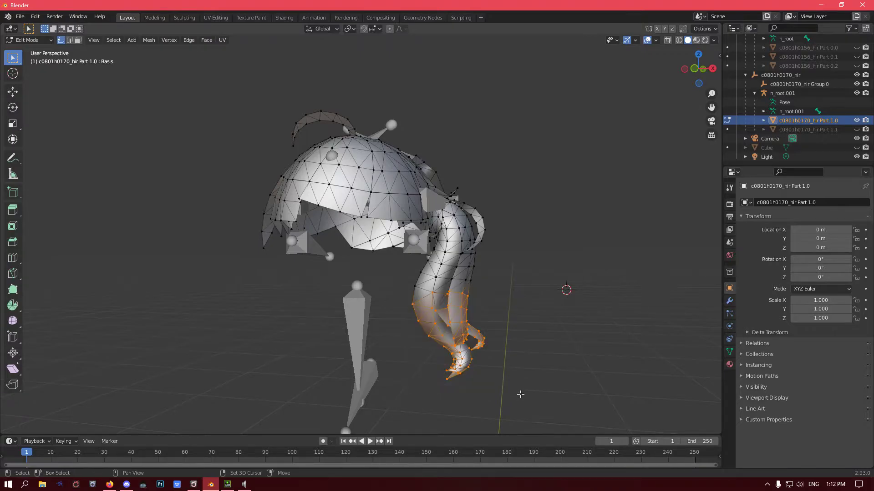
{"action": "middle_click_drag", "start_coordinate": [528, 357], "coordinate": [367, 335]}
{"action": "middle_click_drag", "start_coordinate": [278, 320], "coordinate": [510, 337]}
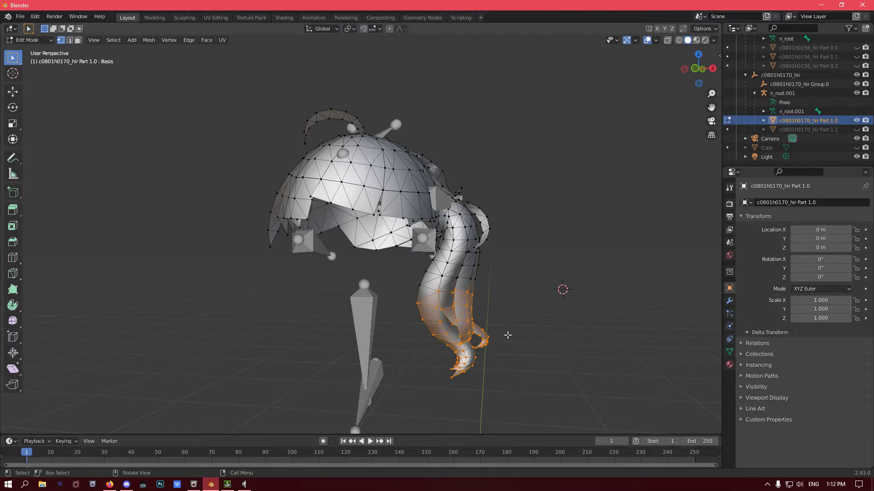
{"action": "key", "text": "x"}
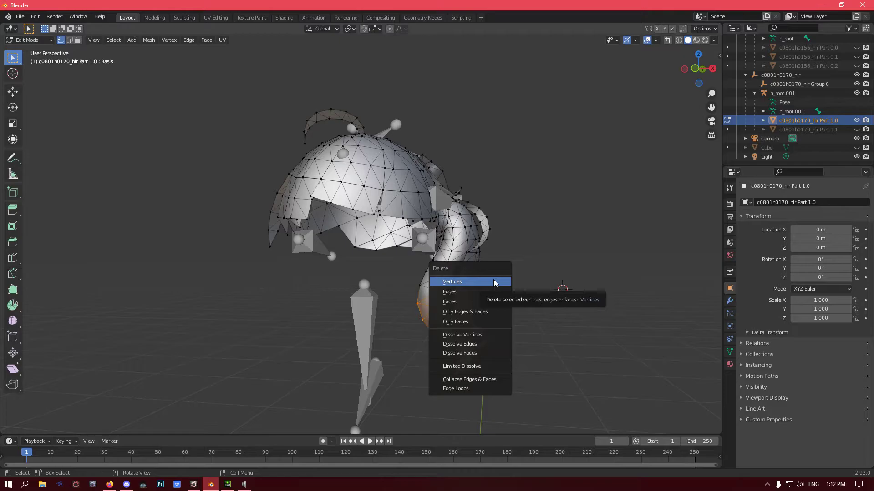
{"action": "left_click", "coordinate": [495, 283]}
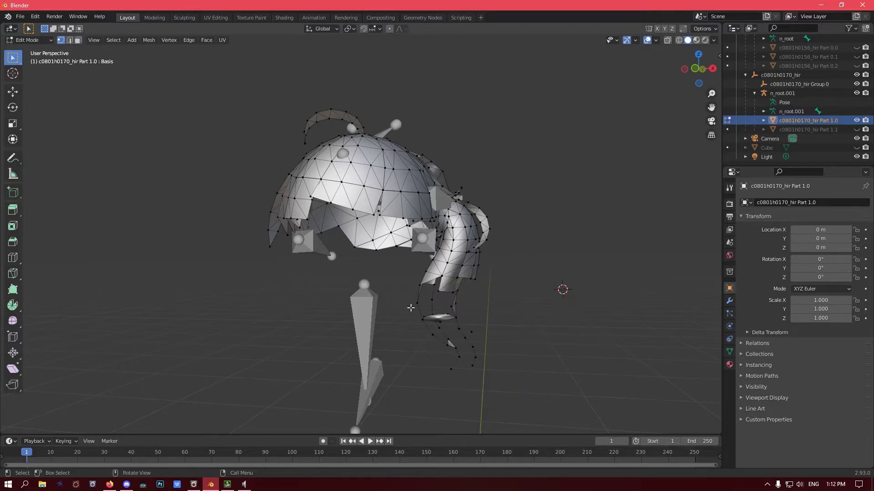
- Delete the leftover faces and vertices hanging just below the cut end of the ponytail
{"action": "mouse_move", "coordinate": [472, 322]}
{"action": "middle_mouse_down"}
{"action": "mouse_move", "coordinate": [558, 339]}
{"action": "mouse_move", "coordinate": [475, 322]}
{"action": "middle_mouse_up"}
{"action": "middle_click_drag", "start_coordinate": [356, 322], "coordinate": [431, 379]}
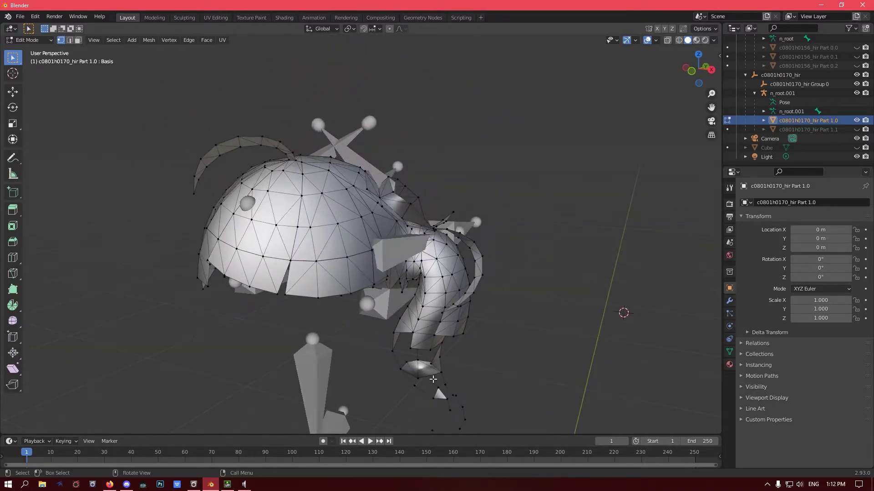
{"action": "left_click_drag", "start_coordinate": [398, 355], "coordinate": [487, 395]}
{"action": "key", "text": "x"}
{"action": "left_click", "coordinate": [400, 362]}
{"action": "middle_click_drag", "start_coordinate": [469, 379], "coordinate": [469, 372]}
{"action": "left_click_drag", "start_coordinate": [427, 352], "coordinate": [487, 371]}
{"action": "key", "text": "x"}
{"action": "left_click", "coordinate": [461, 371]}
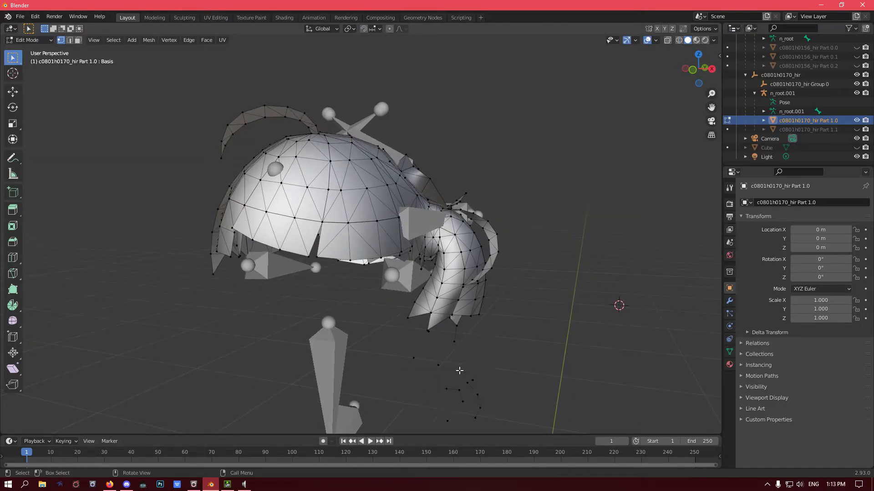
- Delete the next section of vertices along the lower edge of the shortened ponytail
{"action": "middle_click_drag", "start_coordinate": [430, 344], "coordinate": [472, 329]}
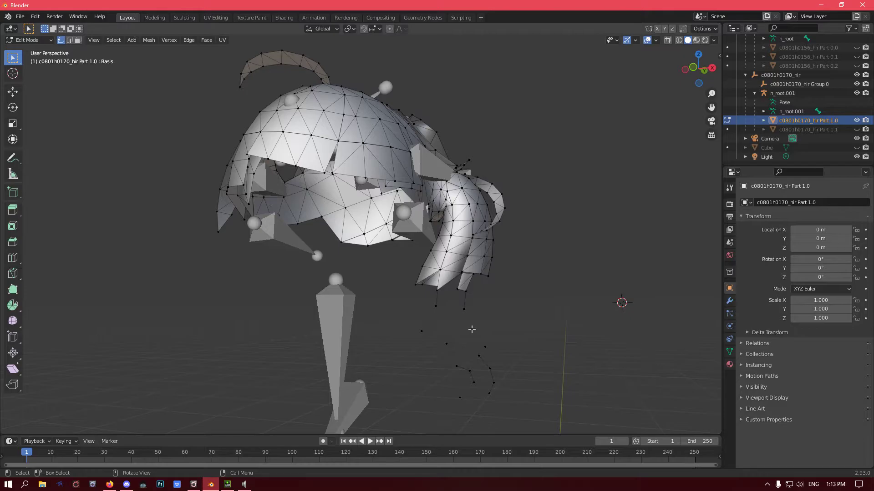
{"action": "middle_click_drag", "start_coordinate": [483, 350], "coordinate": [469, 388]}
{"action": "left_click", "coordinate": [462, 377]}
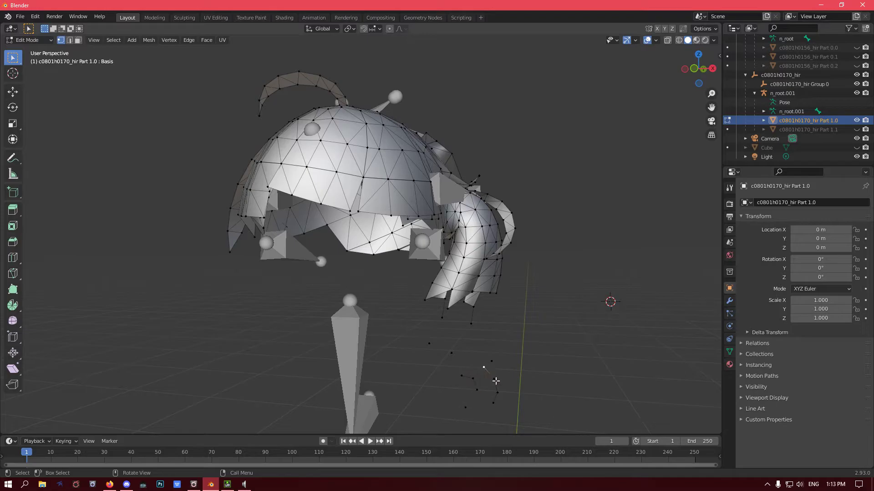
{"action": "middle_click_drag", "start_coordinate": [504, 366], "coordinate": [480, 364]}
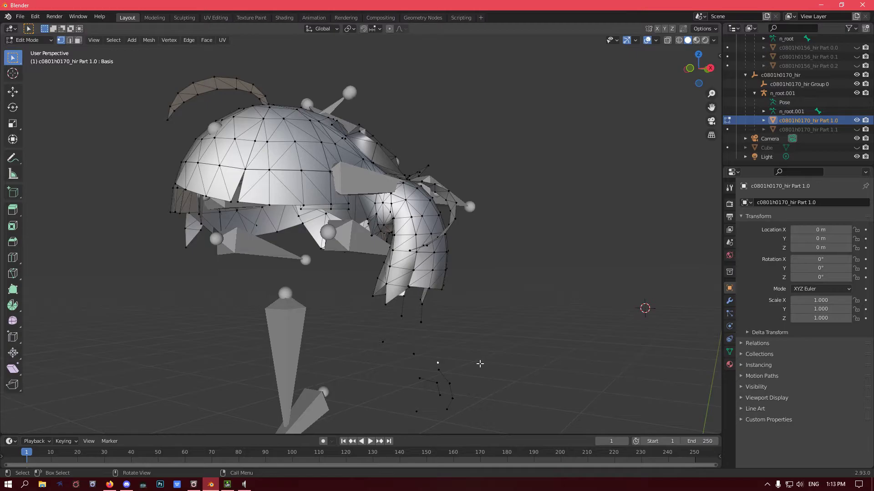
{"action": "middle_click_drag", "start_coordinate": [440, 323], "coordinate": [464, 312]}
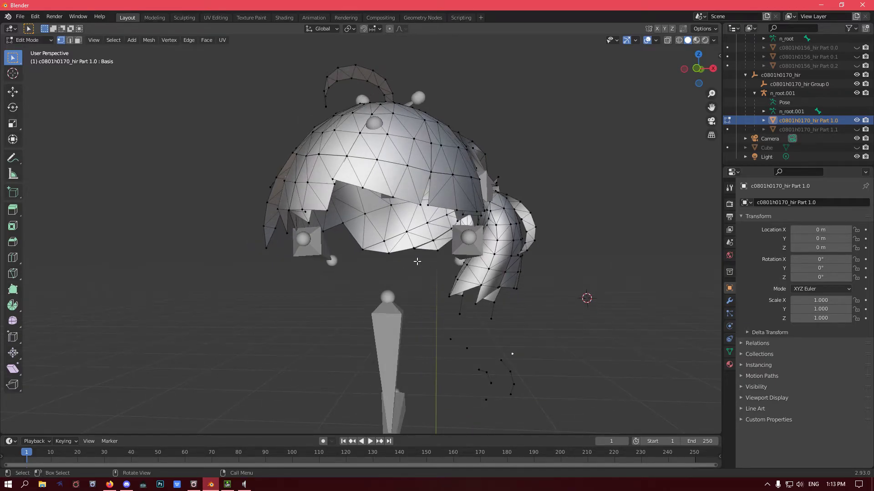
{"action": "middle_click_drag", "start_coordinate": [402, 263], "coordinate": [431, 213]}
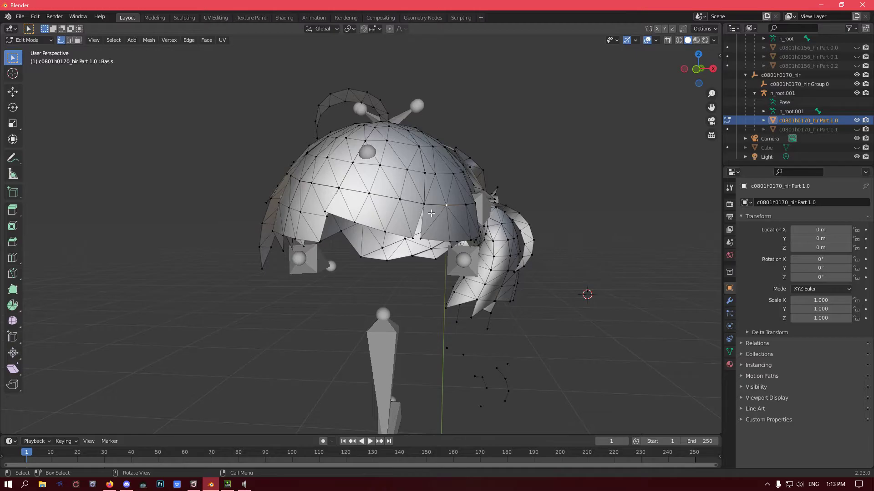
{"action": "middle_click_drag", "start_coordinate": [470, 326], "coordinate": [501, 354]}
{"action": "left_click_drag", "start_coordinate": [432, 297], "coordinate": [567, 361]}
{"action": "key", "text": "x"}
{"action": "key", "text": "Escape"}
{"action": "left_click_drag", "start_coordinate": [455, 283], "coordinate": [551, 343]}
{"action": "key", "text": "x"}
{"action": "left_click", "coordinate": [444, 323]}
- Delete the ponytail's upper vertices in several batches, working up towards its base at the hair tie
{"action": "middle_click_drag", "start_coordinate": [443, 323], "coordinate": [338, 253]}
{"action": "left_click_drag", "start_coordinate": [338, 253], "coordinate": [384, 330]}
{"action": "middle_click_drag", "start_coordinate": [383, 330], "coordinate": [459, 252]}
{"action": "key", "text": "x"}
{"action": "left_click", "coordinate": [437, 305]}
{"action": "left_click_drag", "start_coordinate": [460, 252], "coordinate": [568, 325]}
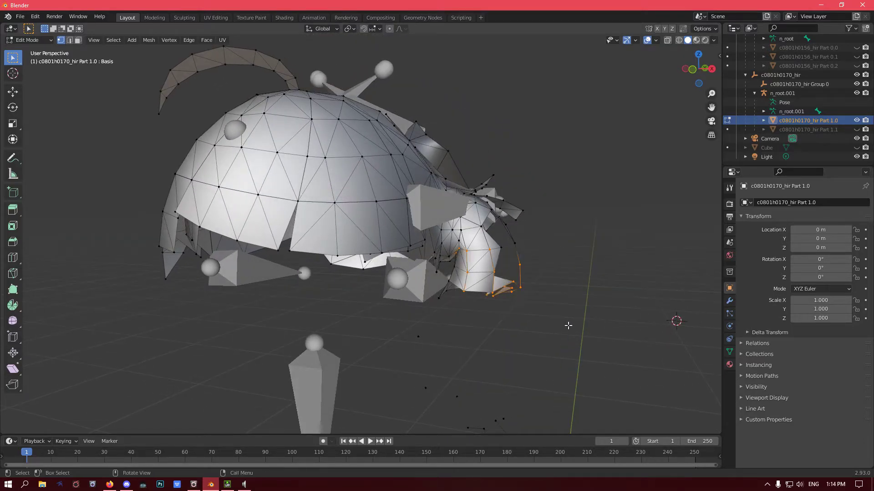
{"action": "key", "text": "x"}
{"action": "left_click", "coordinate": [479, 307]}
{"action": "middle_click_drag", "start_coordinate": [478, 306], "coordinate": [392, 303]}
{"action": "key", "text": "x"}
{"action": "left_click", "coordinate": [489, 314]}
- Select the connected vertices of the last ponytail section near the hair tie and delete them
{"action": "middle_click_drag", "start_coordinate": [323, 286], "coordinate": [383, 298]}
{"action": "scroll", "coordinate": [478, 296], "scroll_direction": "up", "scroll_amount": 6}
{"action": "left_click", "coordinate": [381, 290]}
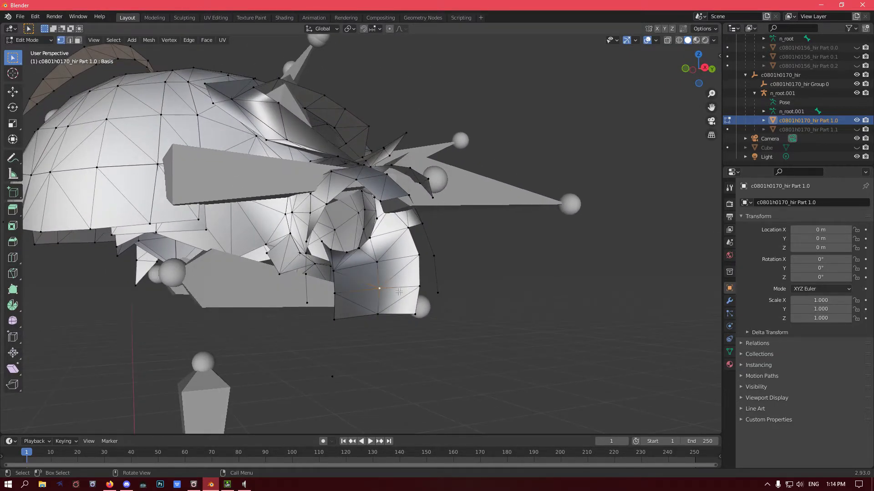
{"action": "left_click", "coordinate": [389, 315], "text": "ctrl"}
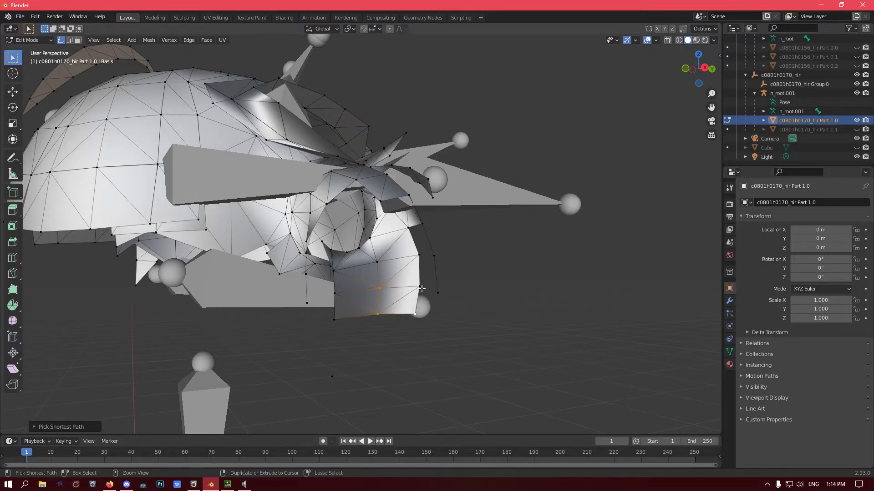
{"action": "key", "text": "x"}
{"action": "left_click", "coordinate": [368, 309]}
{"action": "middle_click_drag", "start_coordinate": [362, 289], "coordinate": [481, 254]}
{"action": "scroll", "coordinate": [491, 315], "scroll_direction": "down", "scroll_amount": 4}
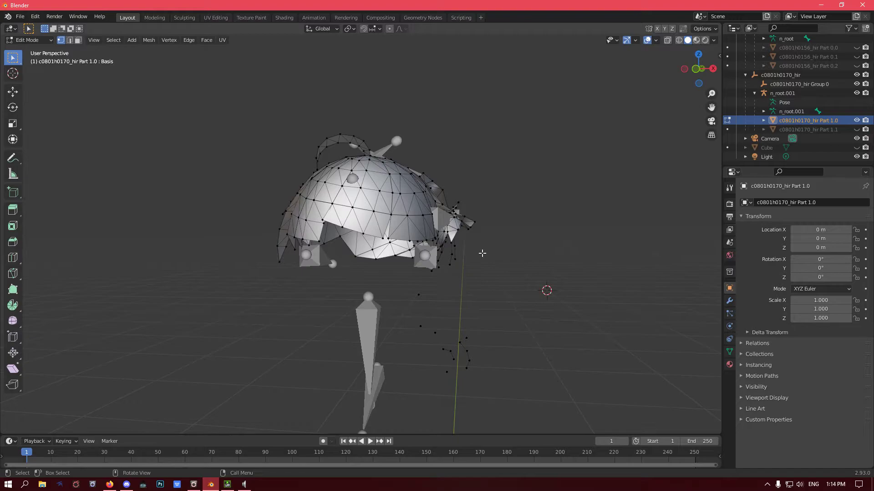
- Return c0801h0170_hir Part 1.0 to Object Mode and inspect the trimmed hair from the side and front
{"action": "mouse_move", "coordinate": [426, 239]}
{"action": "middle_mouse_down"}
{"action": "mouse_move", "coordinate": [393, 246]}
{"action": "mouse_move", "coordinate": [448, 248]}
{"action": "mouse_move", "coordinate": [437, 249]}
{"action": "middle_mouse_up"}
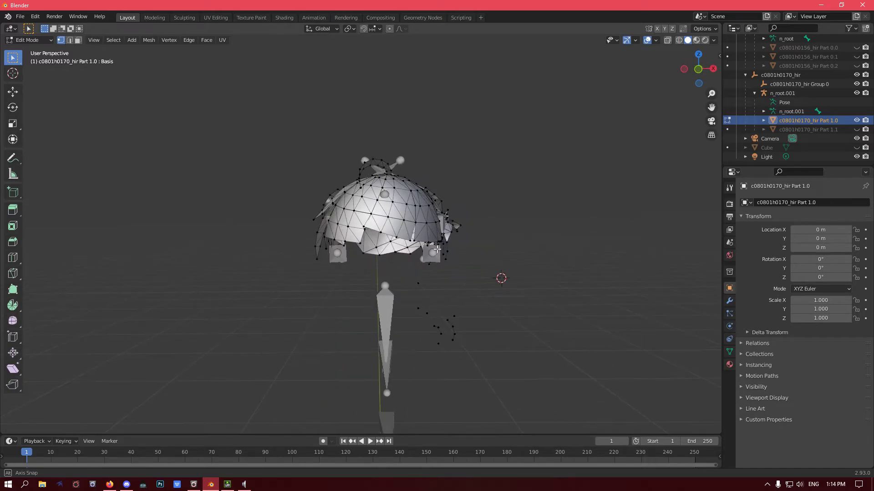
{"action": "left_click", "coordinate": [42, 40]}
{"action": "left_click", "coordinate": [37, 50]}
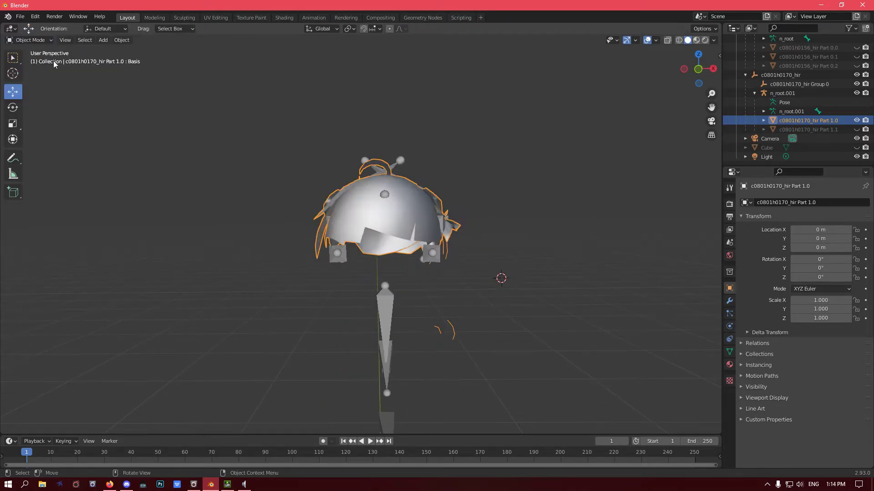
{"action": "middle_click_drag", "start_coordinate": [419, 197], "coordinate": [349, 237]}
{"action": "scroll", "coordinate": [423, 289], "scroll_direction": "up", "scroll_amount": 5}
{"action": "left_click", "coordinate": [293, 207]}
{"action": "middle_click_drag", "start_coordinate": [293, 207], "coordinate": [455, 241]}
{"action": "scroll", "coordinate": [387, 209], "scroll_direction": "down", "scroll_amount": 5}
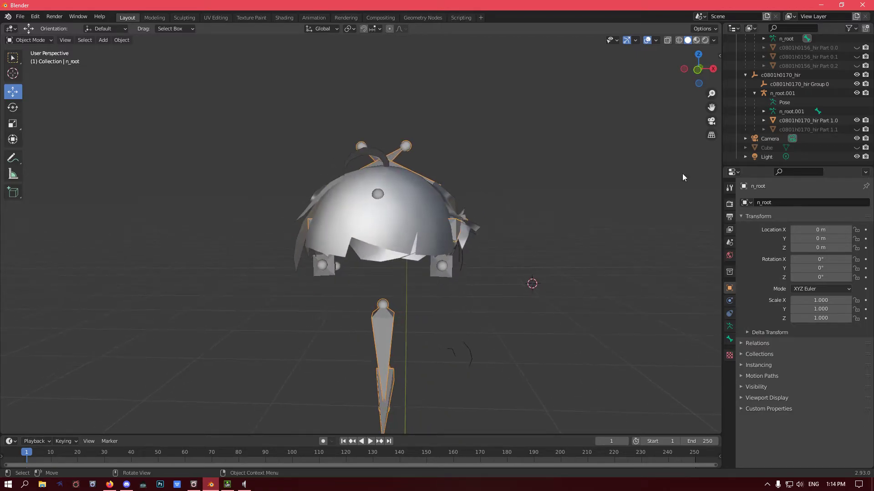
- Unhide c0801h0170_hir Part 1.1 and all three c0801h0156_hir parts
{"action": "left_click", "coordinate": [856, 130]}
{"action": "middle_click_drag", "start_coordinate": [528, 242], "coordinate": [244, 318]}
{"action": "middle_click_drag", "start_coordinate": [257, 290], "coordinate": [342, 309]}
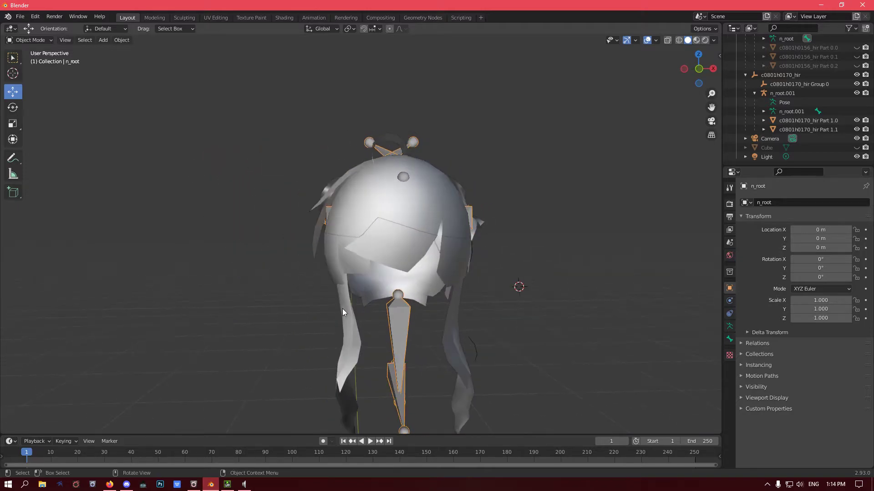
{"action": "left_click", "coordinate": [856, 47]}
{"action": "left_click", "coordinate": [856, 56]}
{"action": "left_click", "coordinate": [855, 66]}
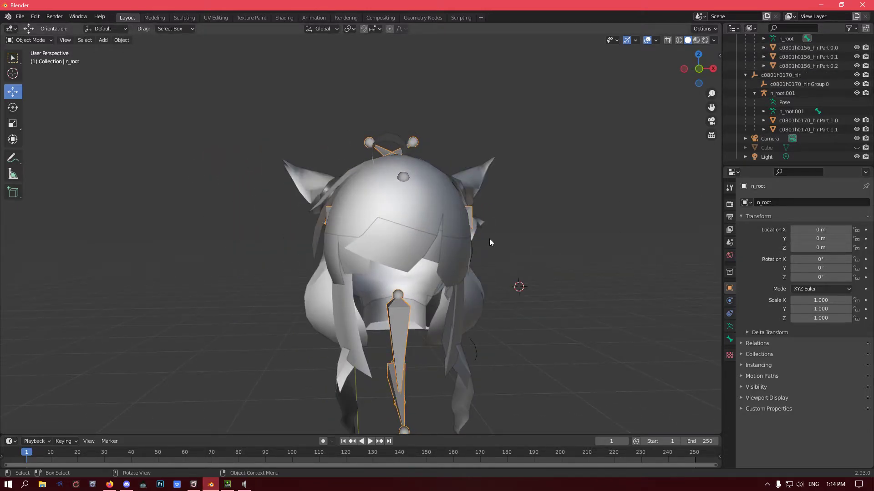
- Select c0801h0156_hir Part 0.0 and hide the other two 156 parts and both c0801h0170_hir parts
{"action": "middle_click_drag", "start_coordinate": [452, 234], "coordinate": [437, 280]}
{"action": "left_click", "coordinate": [436, 280]}
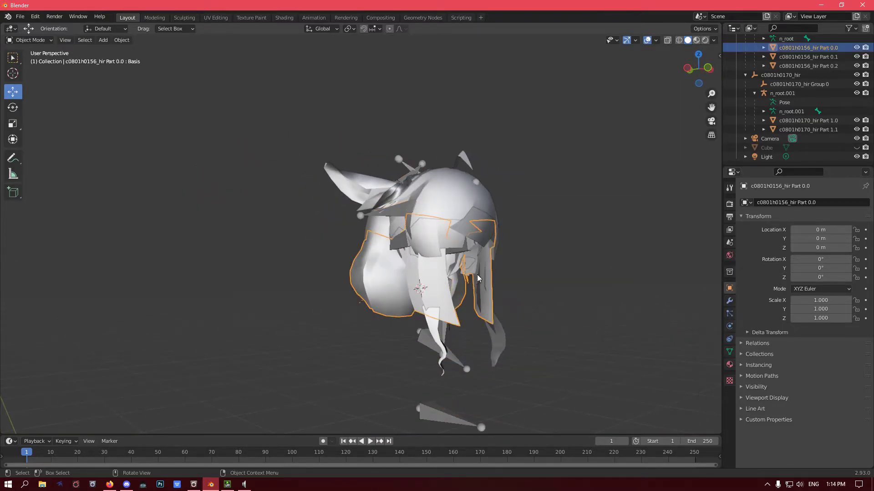
{"action": "scroll", "coordinate": [479, 276], "scroll_direction": "up", "scroll_amount": 4}
{"action": "middle_click_drag", "start_coordinate": [496, 274], "coordinate": [518, 274]}
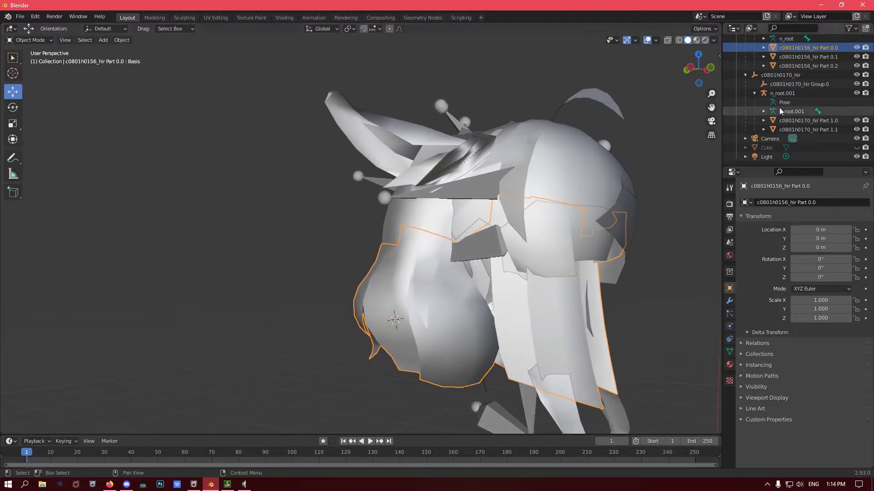
{"action": "left_click", "coordinate": [857, 57]}
{"action": "left_click", "coordinate": [856, 65]}
{"action": "left_click", "coordinate": [857, 121]}
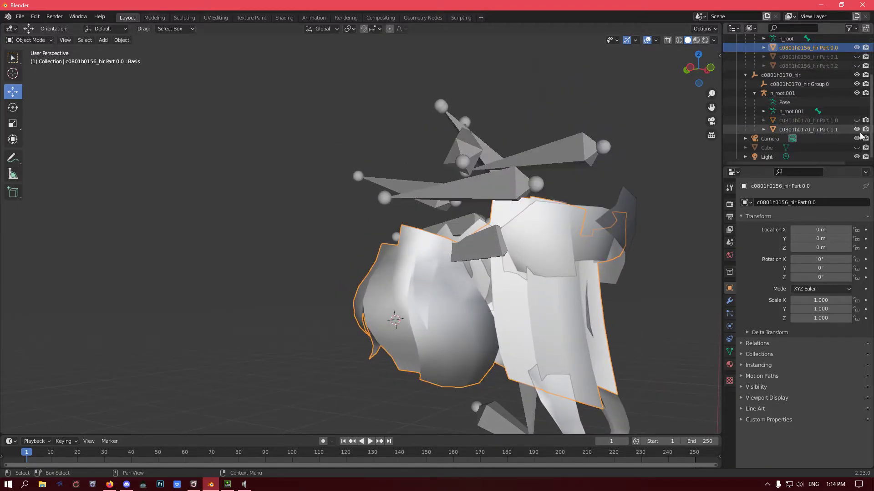
{"action": "left_click", "coordinate": [857, 131]}
{"action": "middle_click_drag", "start_coordinate": [575, 244], "coordinate": [481, 263]}
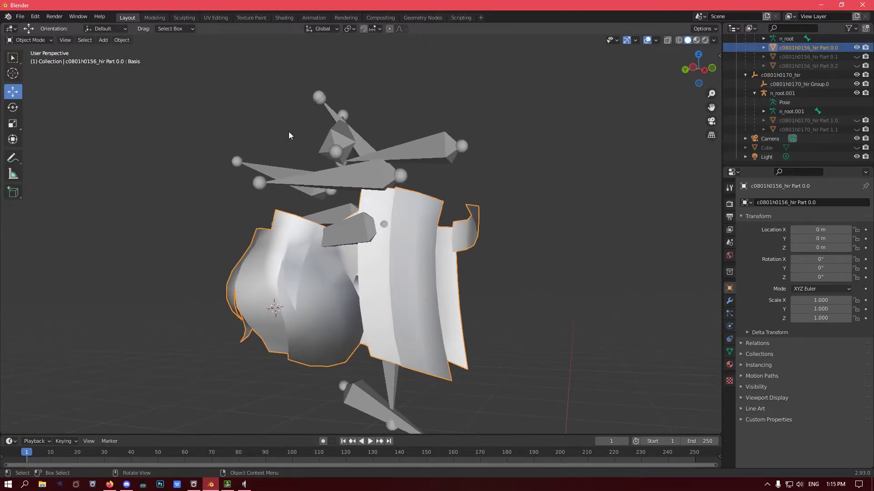
- Switch c0801h0156_hir Part 0.0 to Edit Mode and delete the lowest vertices of the front lock on the -X side
{"action": "left_click", "coordinate": [37, 41]}
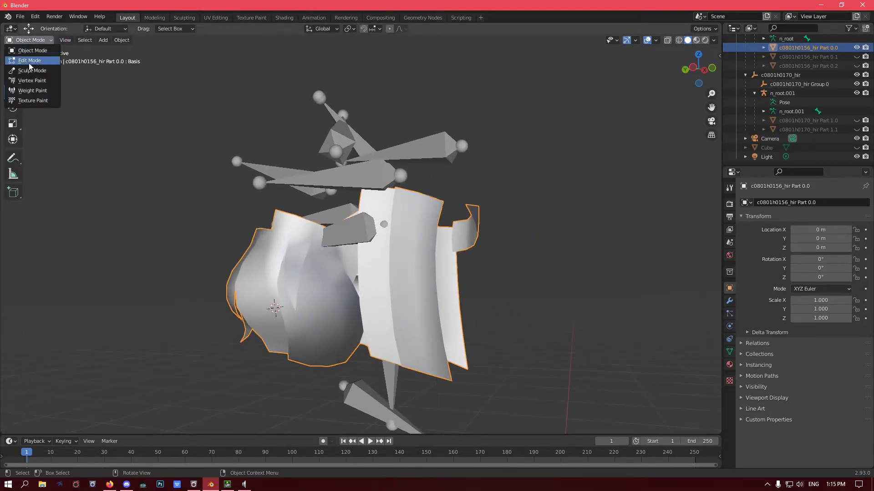
{"action": "left_click", "coordinate": [29, 61]}
{"action": "middle_click_drag", "start_coordinate": [434, 304], "coordinate": [459, 366]}
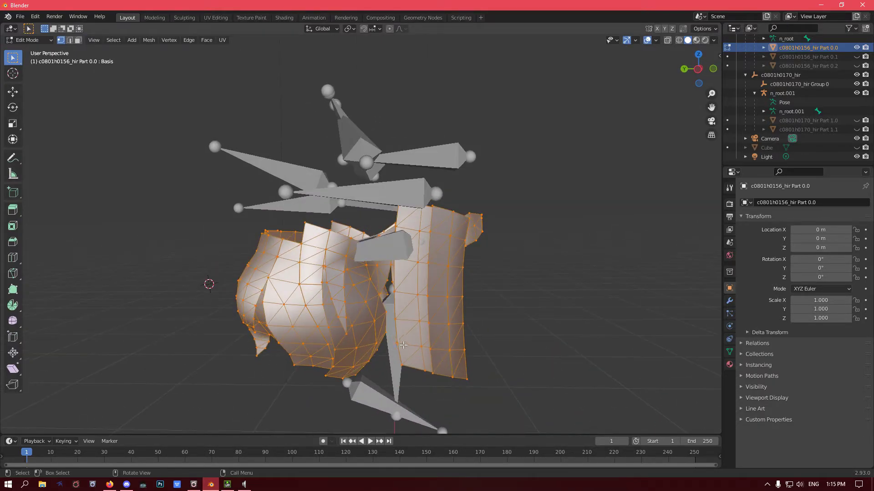
{"action": "left_click_drag", "start_coordinate": [397, 339], "coordinate": [519, 391]}
{"action": "key", "text": "x"}
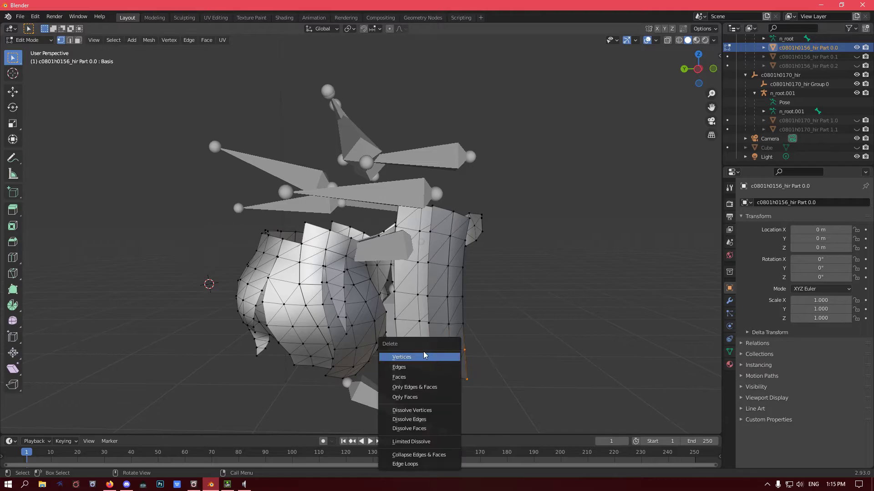
{"action": "left_click", "coordinate": [451, 358]}
- Delete two more sections of vertices above the cut end of the -X side front lock
{"action": "left_click_drag", "start_coordinate": [393, 302], "coordinate": [487, 374]}
{"action": "key", "text": "x"}
{"action": "left_click", "coordinate": [407, 347]}
{"action": "left_click_drag", "start_coordinate": [396, 283], "coordinate": [480, 320]}
{"action": "key", "text": "x"}
{"action": "left_click", "coordinate": [404, 311]}
- Select individual leftover vertices on the lower part of the -X side front lock and delete them
{"action": "middle_click_drag", "start_coordinate": [432, 314], "coordinate": [403, 328]}
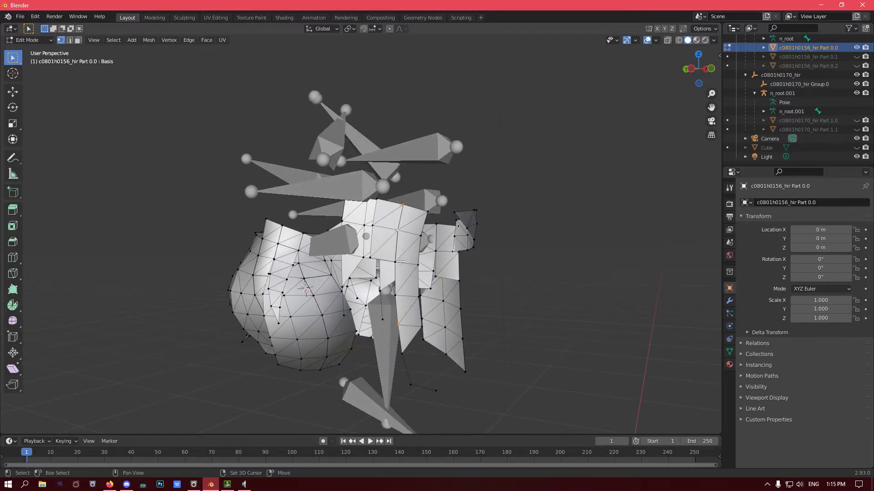
{"action": "left_click", "coordinate": [417, 265], "text": "shift"}
{"action": "left_click", "coordinate": [420, 236], "text": "shift"}
{"action": "right_click", "coordinate": [392, 230]}
{"action": "left_click", "coordinate": [381, 231]}
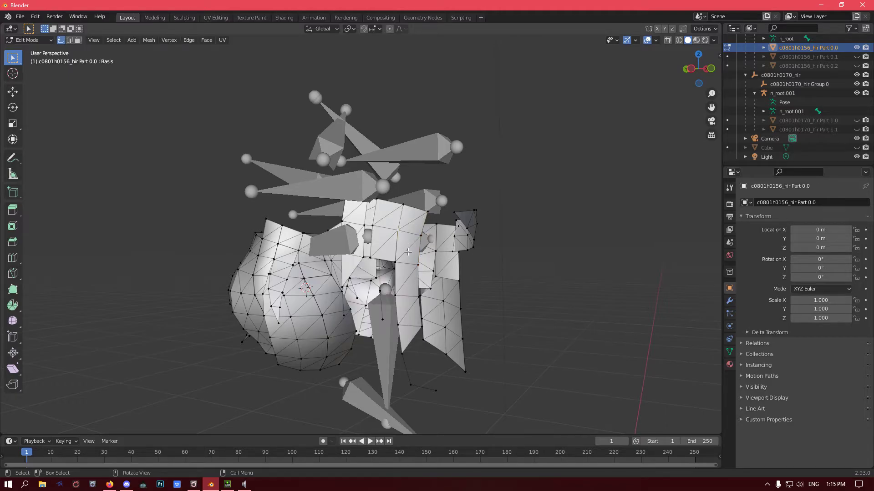
{"action": "right_click", "coordinate": [416, 303]}
{"action": "left_click", "coordinate": [413, 337]}
{"action": "left_click", "coordinate": [401, 329]}
{"action": "left_click", "coordinate": [409, 348], "text": "shift"}
{"action": "key", "text": "x"}
{"action": "left_click", "coordinate": [417, 354]}
- Delete the leftover vertices on the upper part of the -X side front lock, working from several angles
{"action": "middle_click_drag", "start_coordinate": [417, 354], "coordinate": [448, 250]}
{"action": "key", "text": "x"}
{"action": "left_click", "coordinate": [414, 257]}
{"action": "middle_click_drag", "start_coordinate": [456, 288], "coordinate": [591, 314]}
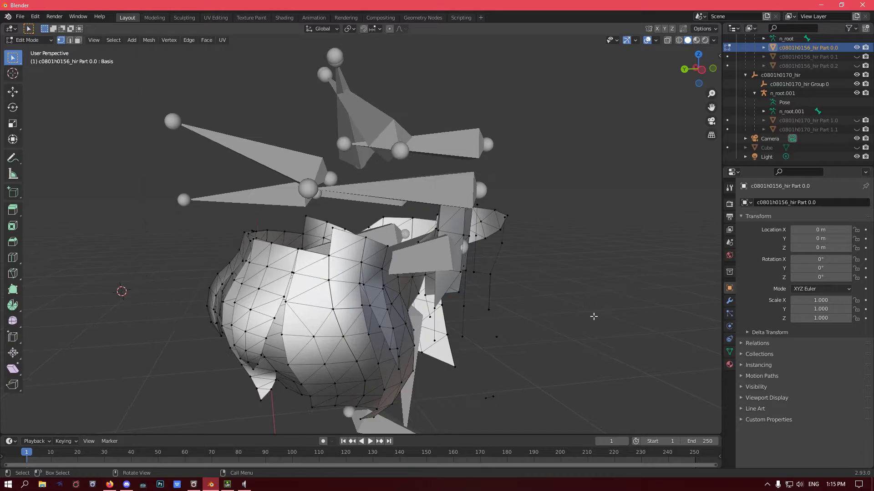
{"action": "key", "text": "x"}
{"action": "left_click", "coordinate": [426, 312]}
{"action": "middle_click_drag", "start_coordinate": [489, 322], "coordinate": [437, 254]}
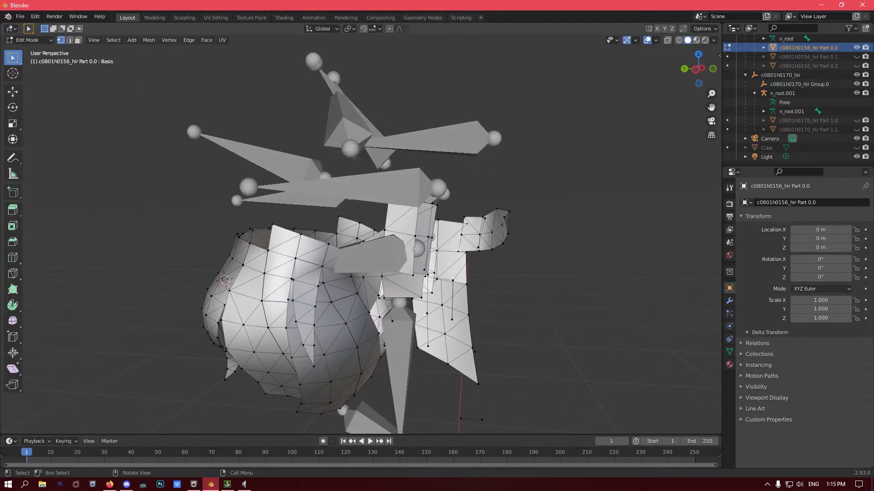
{"action": "key", "text": "x"}
{"action": "left_click", "coordinate": [419, 240]}
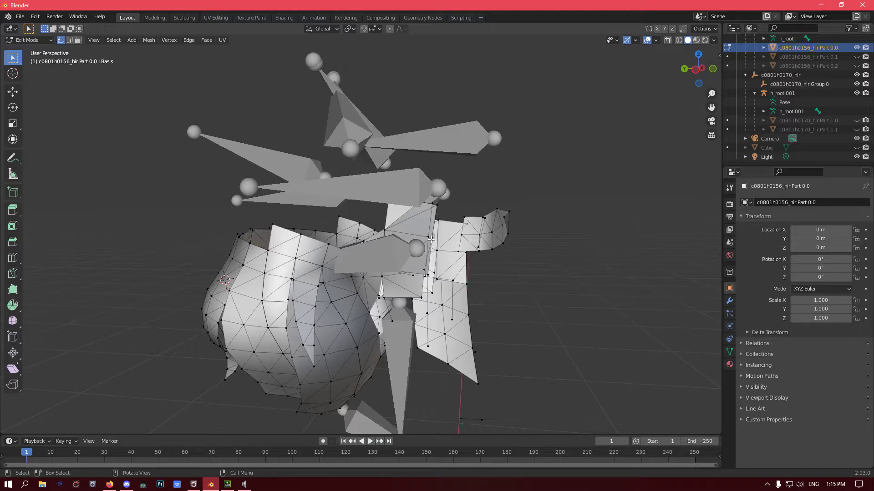
{"action": "key", "text": "x"}
{"action": "left_click", "coordinate": [425, 241]}
- Delete the vertices around the top edge of the -X side front lock, next to the head bones
{"action": "middle_click_drag", "start_coordinate": [424, 254], "coordinate": [336, 238]}
{"action": "middle_click_drag", "start_coordinate": [318, 203], "coordinate": [335, 175]}
{"action": "left_click_drag", "start_coordinate": [314, 149], "coordinate": [429, 225]}
{"action": "key", "text": "x"}
{"action": "left_click", "coordinate": [418, 225]}
{"action": "middle_click_drag", "start_coordinate": [418, 225], "coordinate": [387, 210]}
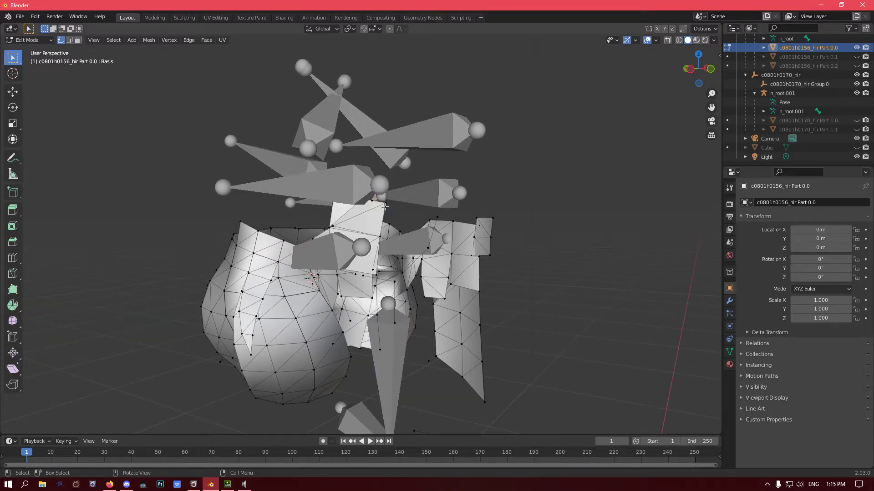
{"action": "key", "text": "x"}
{"action": "left_click", "coordinate": [380, 237]}
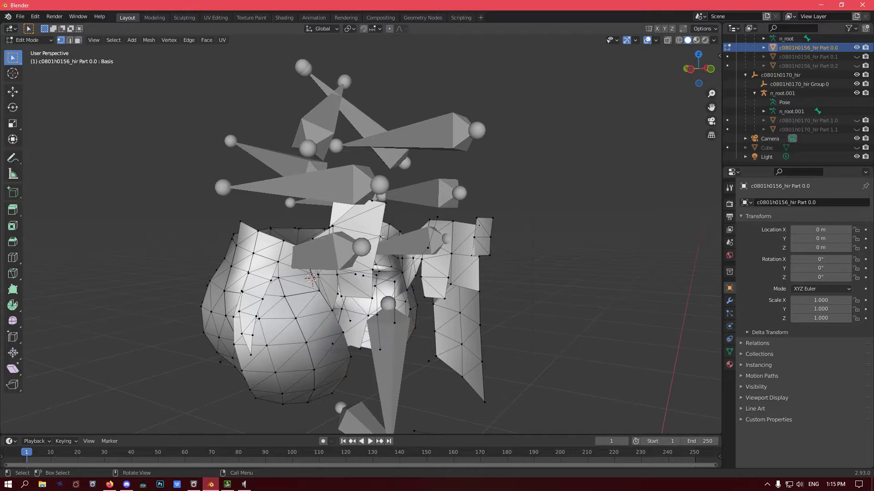
- Delete the last stray vertices left from the cut -X side front lock of c0801h0156_hir Part 0.0, checking from the front
{"action": "middle_click_drag", "start_coordinate": [381, 237], "coordinate": [367, 233]}
{"action": "key", "text": "x"}
{"action": "left_click", "coordinate": [364, 201]}
{"action": "key", "text": "x"}
{"action": "left_click", "coordinate": [312, 229]}
{"action": "middle_click_drag", "start_coordinate": [361, 296], "coordinate": [338, 298]}
{"action": "key", "text": "x"}
{"action": "left_click", "coordinate": [402, 297]}
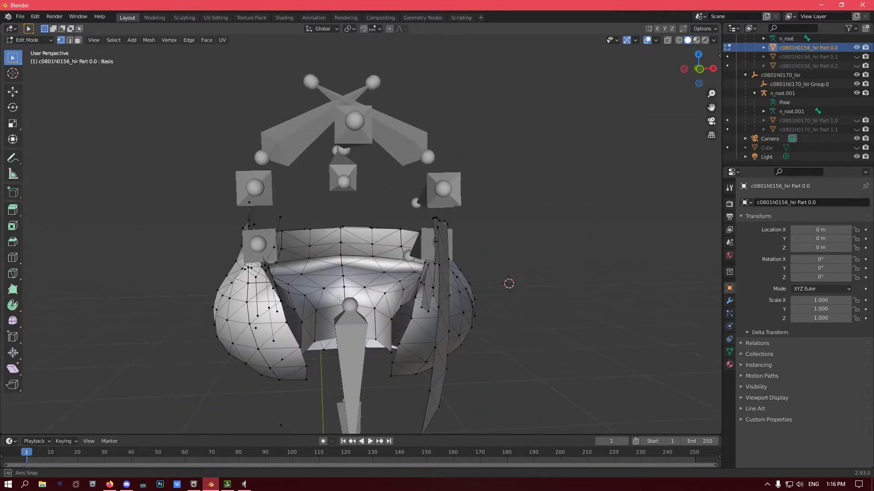
{"action": "scroll", "coordinate": [81, 88], "scroll_direction": "down", "scroll_amount": 1}
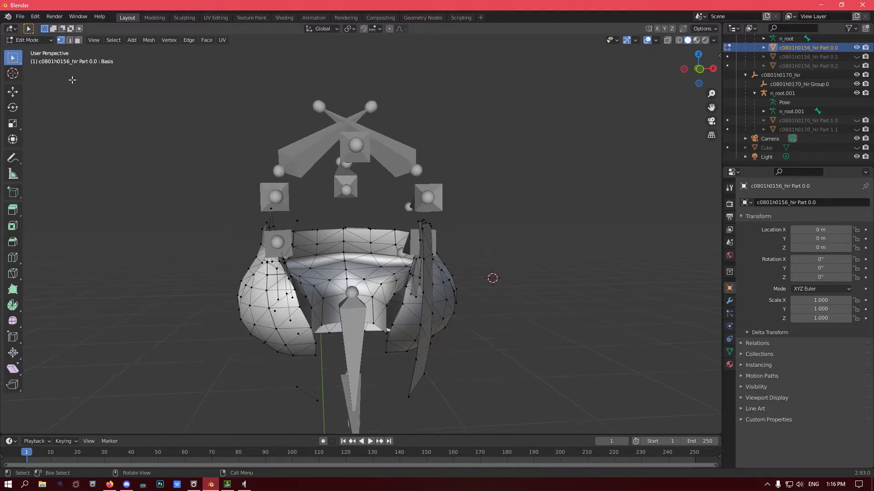
- Return to Object Mode, show c0801h0156_hir Parts 0.1 and 0.2 and c0801h0170_hir Parts 1.0 and 1.1, and inspect the combined hair
{"action": "left_click", "coordinate": [28, 40]}
{"action": "left_click", "coordinate": [28, 51]}
{"action": "middle_click_drag", "start_coordinate": [372, 238], "coordinate": [405, 243]}
{"action": "left_click", "coordinate": [857, 57]}
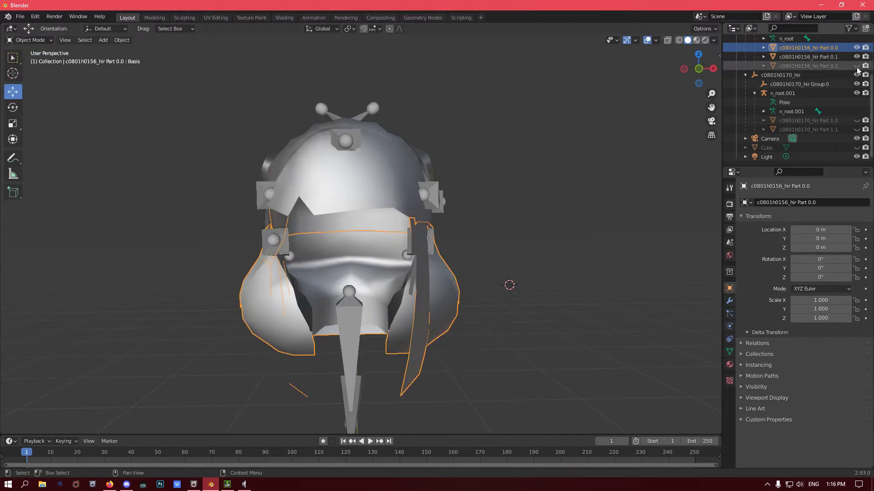
{"action": "left_click", "coordinate": [857, 66]}
{"action": "left_click", "coordinate": [857, 120]}
{"action": "left_click", "coordinate": [857, 130]}
{"action": "middle_click_drag", "start_coordinate": [402, 208], "coordinate": [501, 251]}
{"action": "left_click", "coordinate": [589, 268]}
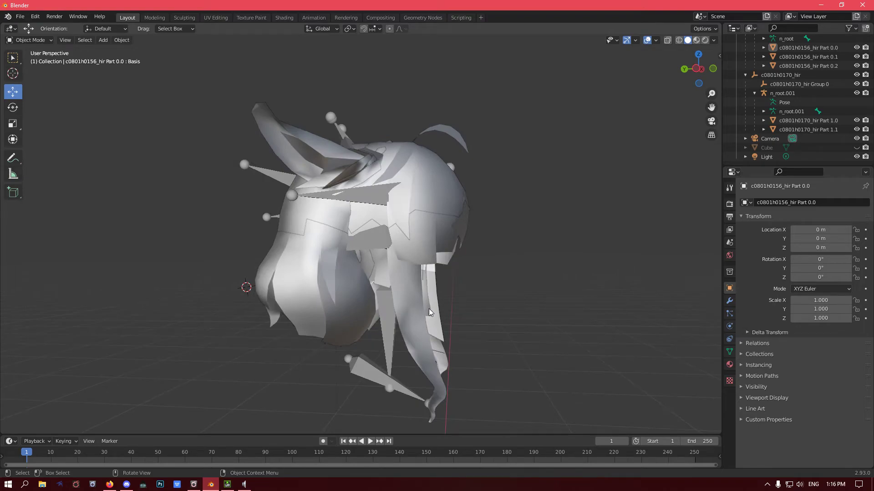
{"action": "middle_click_drag", "start_coordinate": [428, 272], "coordinate": [332, 296]}
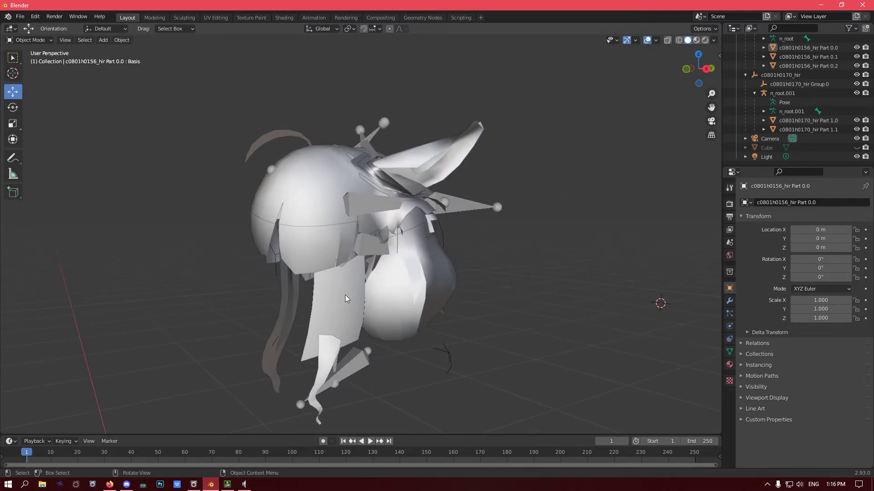
{"action": "middle_click_drag", "start_coordinate": [297, 283], "coordinate": [424, 273]}
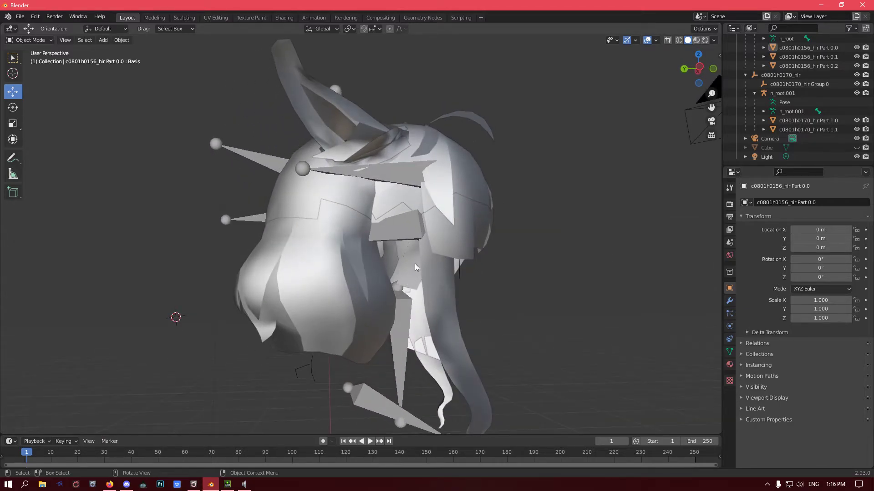
{"action": "middle_click_drag", "start_coordinate": [435, 232], "coordinate": [342, 268]}
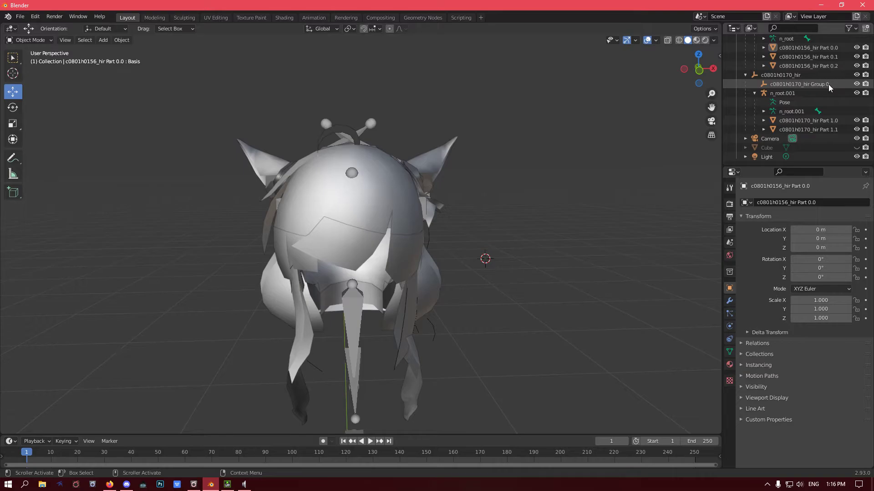
- Select c0801h0170_hir Part 1.1 and hide Part 1.0 and all three c0801h0156_hir parts to isolate it
{"action": "left_click", "coordinate": [326, 196]}
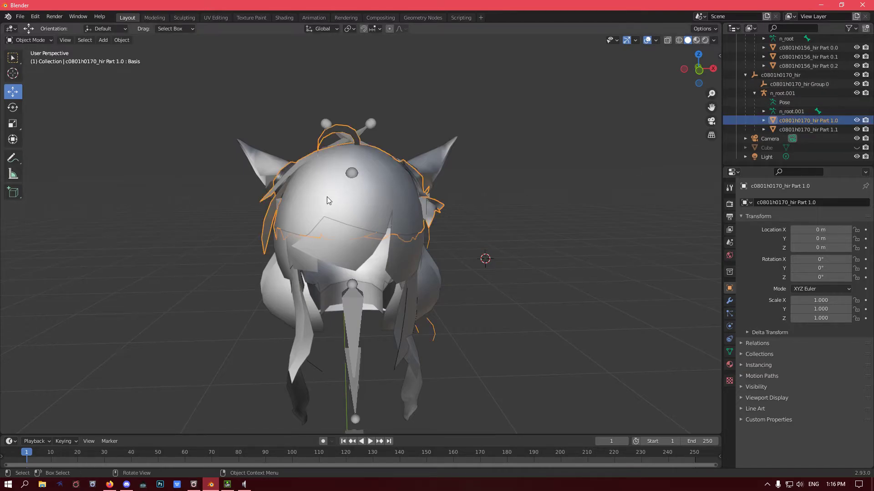
{"action": "left_click", "coordinate": [360, 233]}
{"action": "middle_click_drag", "start_coordinate": [381, 242], "coordinate": [449, 231]}
{"action": "middle_click_drag", "start_coordinate": [514, 288], "coordinate": [392, 167]}
{"action": "scroll", "coordinate": [391, 167], "scroll_direction": "up", "scroll_amount": 3}
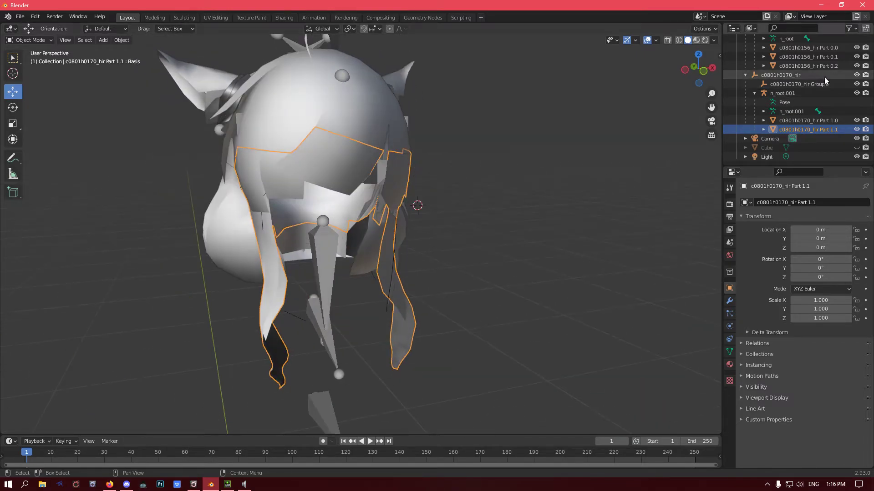
{"action": "left_click", "coordinate": [857, 121]}
{"action": "left_click", "coordinate": [856, 65]}
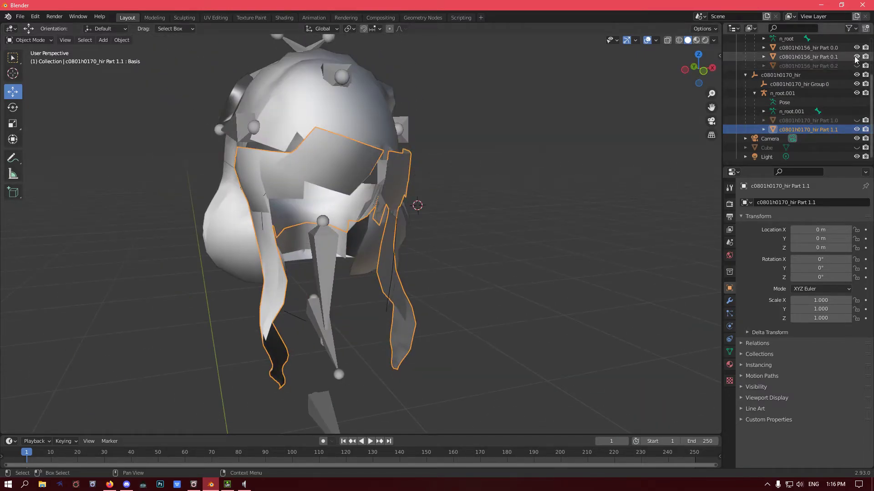
{"action": "left_click", "coordinate": [856, 56]}
{"action": "left_click", "coordinate": [856, 47]}
{"action": "middle_click_drag", "start_coordinate": [360, 194], "coordinate": [435, 182]}
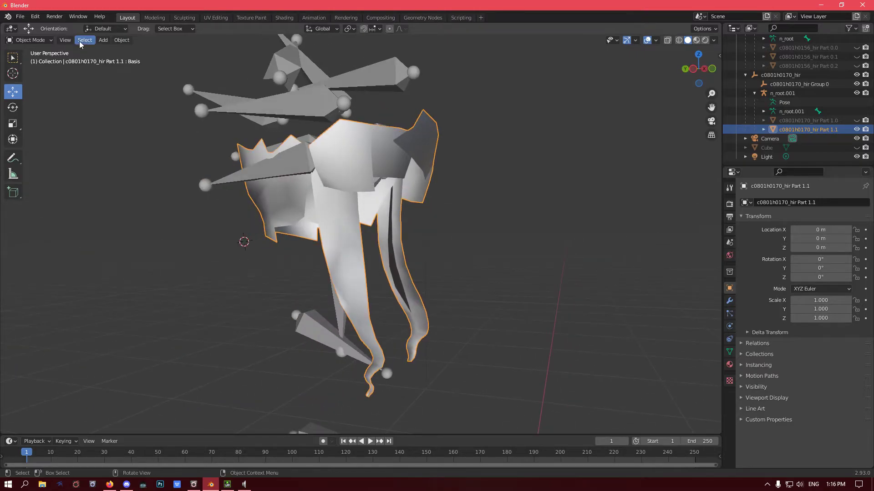
- Enter Edit Mode on Part 1.1 and select the vertices of the curled tip of the -X side front lock
{"action": "left_click", "coordinate": [28, 40]}
{"action": "left_click", "coordinate": [30, 60]}
{"action": "mouse_move", "coordinate": [480, 301]}
{"action": "middle_mouse_down"}
{"action": "mouse_move", "coordinate": [470, 272]}
{"action": "mouse_move", "coordinate": [488, 291]}
{"action": "middle_mouse_up"}
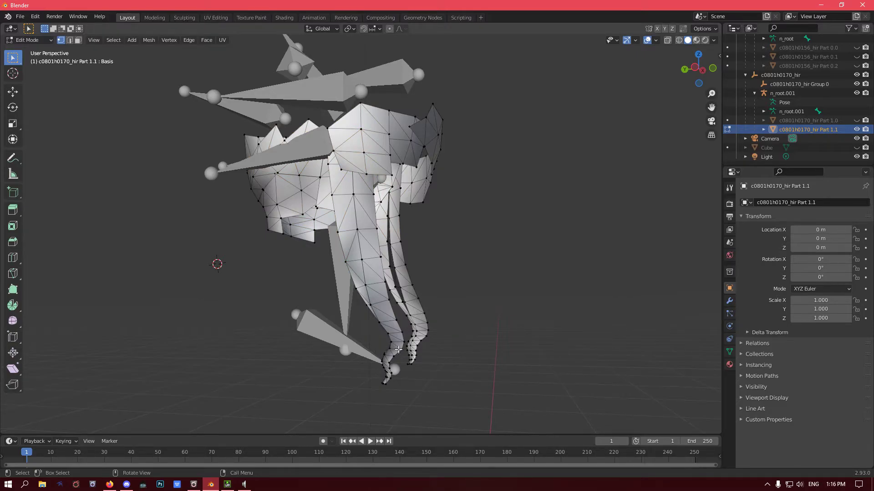
{"action": "middle_click_drag", "start_coordinate": [360, 343], "coordinate": [339, 361]}
{"action": "left_click_drag", "start_coordinate": [336, 352], "coordinate": [391, 401]}
{"action": "middle_click_drag", "start_coordinate": [390, 401], "coordinate": [364, 352]}
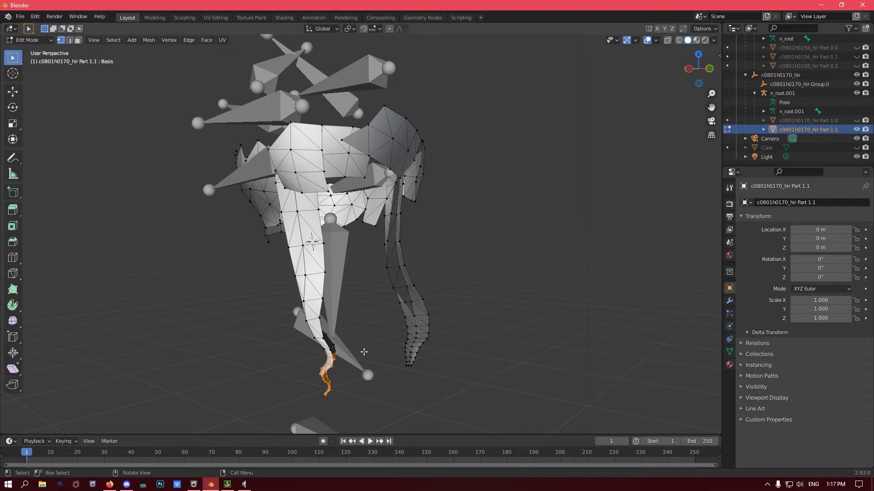
- Duplicate the selected lock tip and place the copy about 0.033 m beside the original
{"action": "key", "text": "ctrl"}
{"action": "key", "text": "g"}
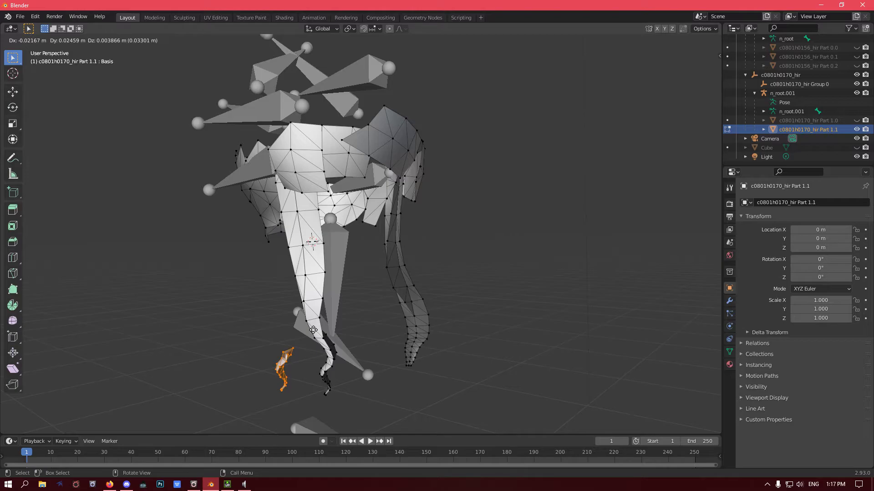
{"action": "left_click", "coordinate": [313, 329]}
{"action": "middle_click_drag", "start_coordinate": [313, 330], "coordinate": [363, 312]}
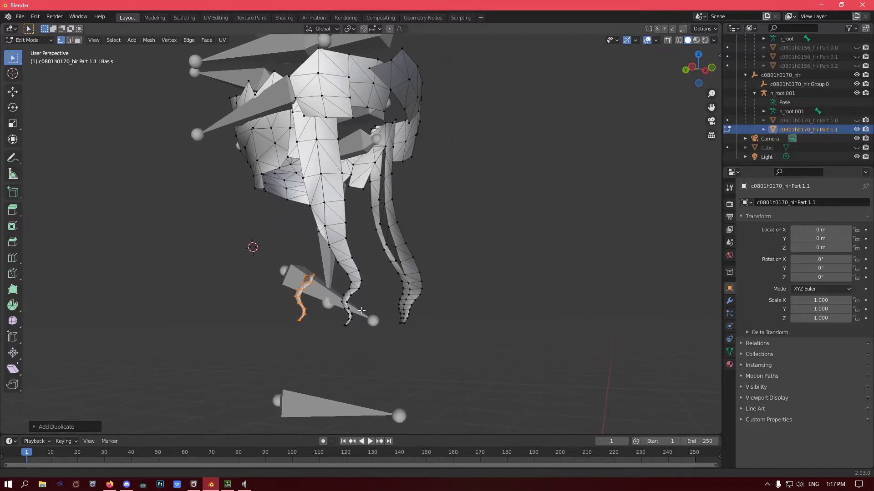
{"action": "scroll", "coordinate": [362, 311], "scroll_direction": "up", "scroll_amount": 1}
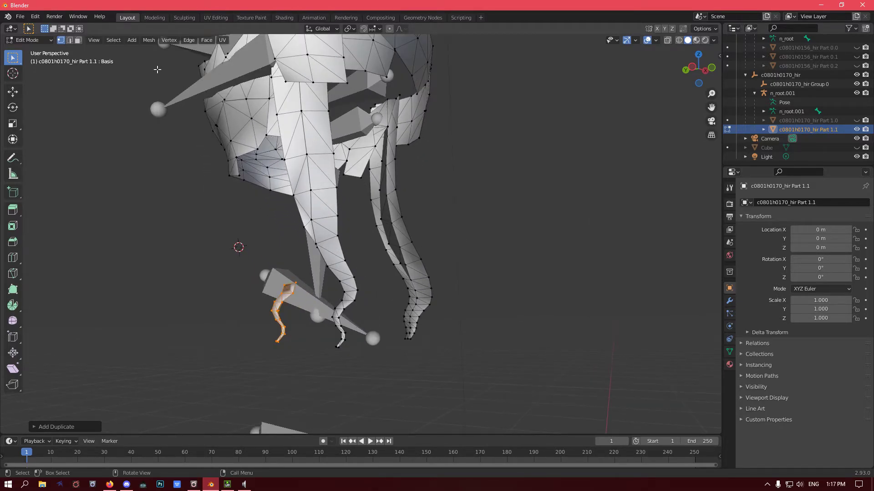
- Return to Object Mode and try moving Part 1.1 together with the duplicated tip, cancelling the move
{"action": "left_click", "coordinate": [29, 40]}
{"action": "left_click", "coordinate": [29, 50]}
{"action": "middle_click_drag", "start_coordinate": [364, 246], "coordinate": [340, 307]}
{"action": "left_click", "coordinate": [339, 308]}
{"action": "left_click", "coordinate": [822, 130]}
{"action": "middle_click_drag", "start_coordinate": [258, 320], "coordinate": [397, 294]}
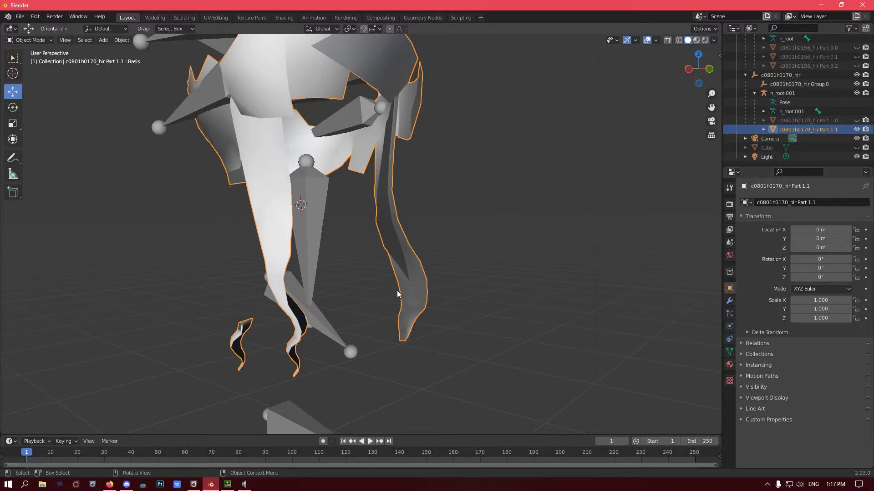
{"action": "middle_click_drag", "start_coordinate": [402, 284], "coordinate": [308, 322]}
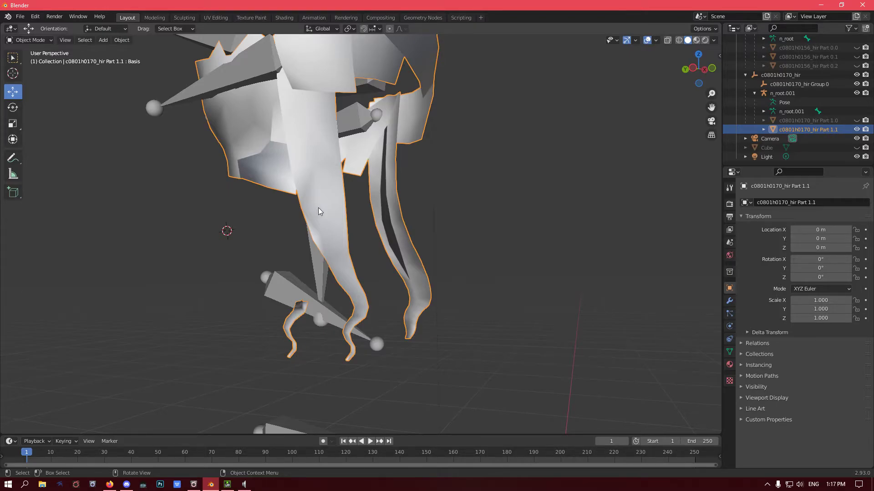
{"action": "key", "text": "g"}
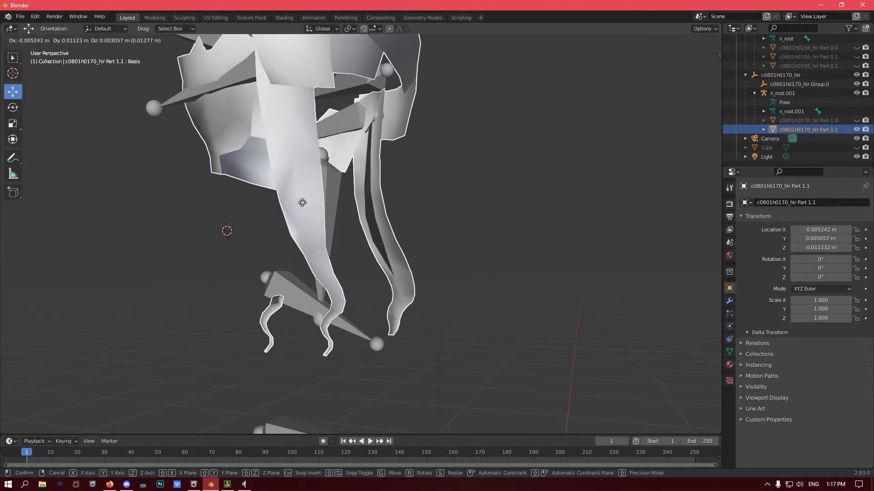
{"action": "right_click", "coordinate": [318, 215]}
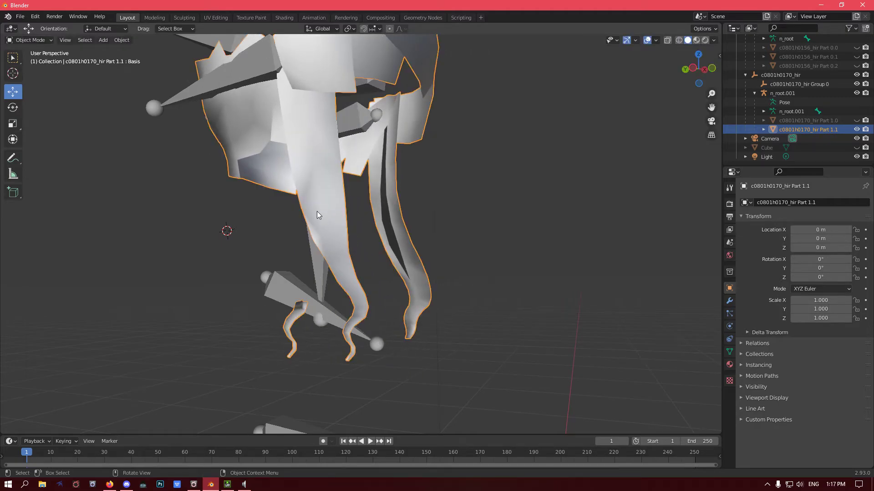
- Reselect Part 1.1, go back into Edit Mode and undo the duplication of the lock tip
{"action": "left_click", "coordinate": [240, 265]}
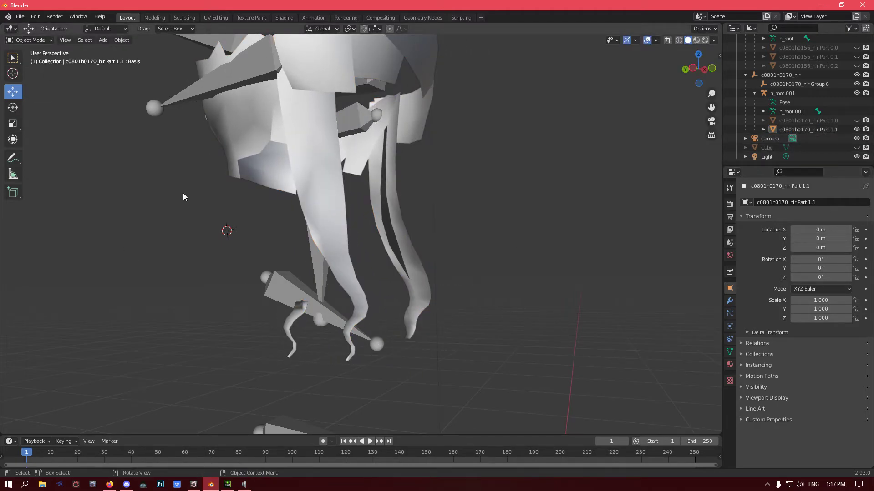
{"action": "left_click", "coordinate": [367, 260]}
{"action": "left_click", "coordinate": [366, 260]}
{"action": "left_click", "coordinate": [366, 260]}
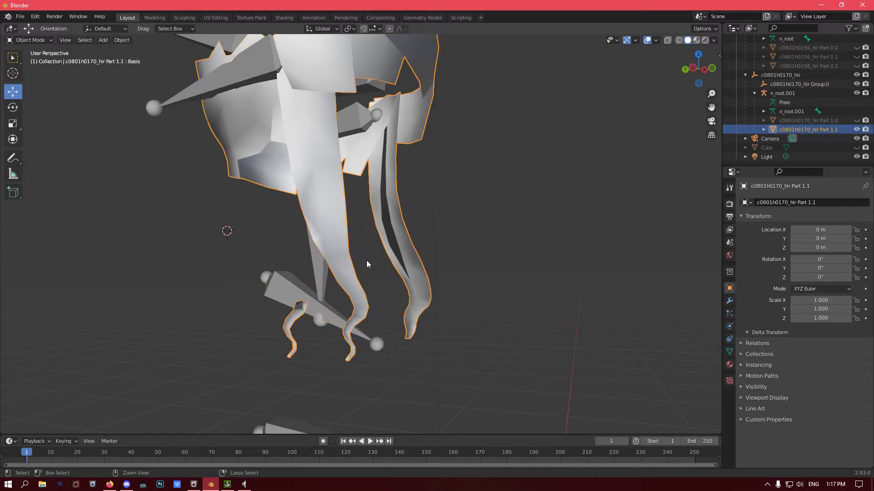
{"action": "key", "text": "Tab"}
{"action": "key", "text": "ctrl+z"}
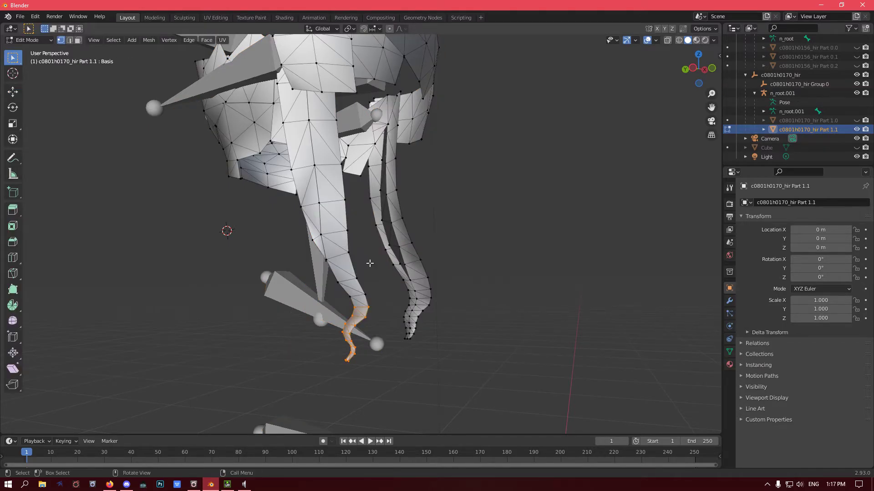
- Separate the selected tip of the -X side front lock into its own object by Selection and return to Object Mode
{"action": "mouse_move", "coordinate": [359, 352]}
{"action": "middle_mouse_down"}
{"action": "mouse_move", "coordinate": [444, 357]}
{"action": "mouse_move", "coordinate": [306, 347]}
{"action": "mouse_move", "coordinate": [349, 341]}
{"action": "middle_mouse_up"}
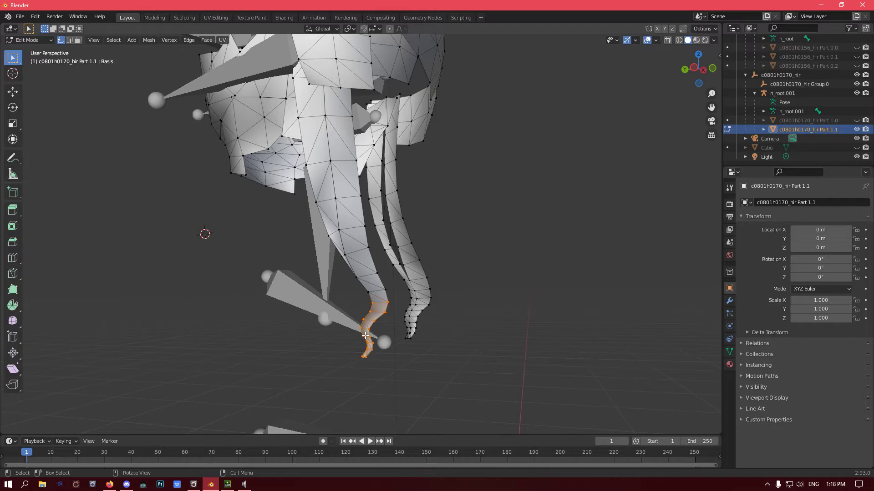
{"action": "key", "text": "p"}
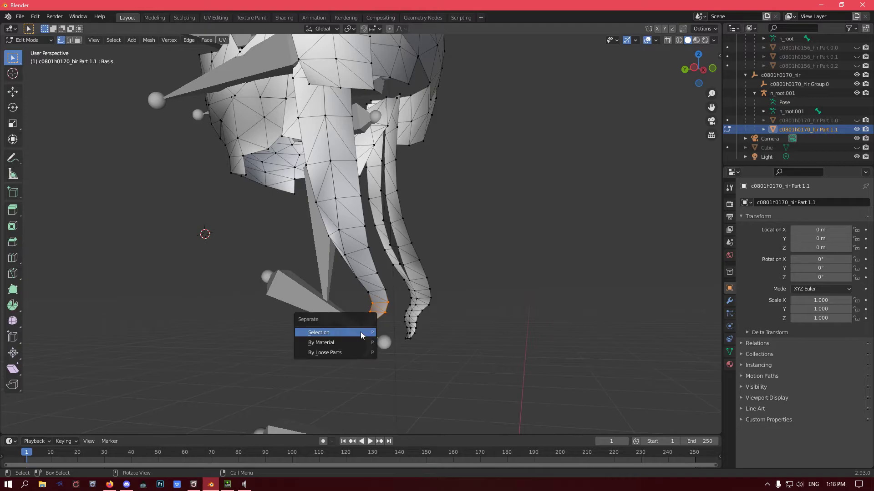
{"action": "left_click", "coordinate": [331, 333]}
{"action": "middle_click_drag", "start_coordinate": [441, 323], "coordinate": [135, 179]}
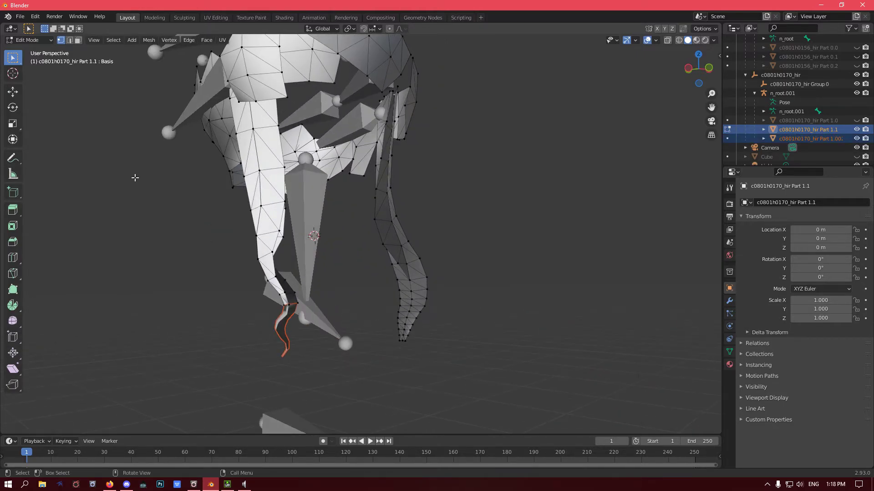
{"action": "left_click", "coordinate": [30, 41]}
{"action": "left_click", "coordinate": [36, 51]}
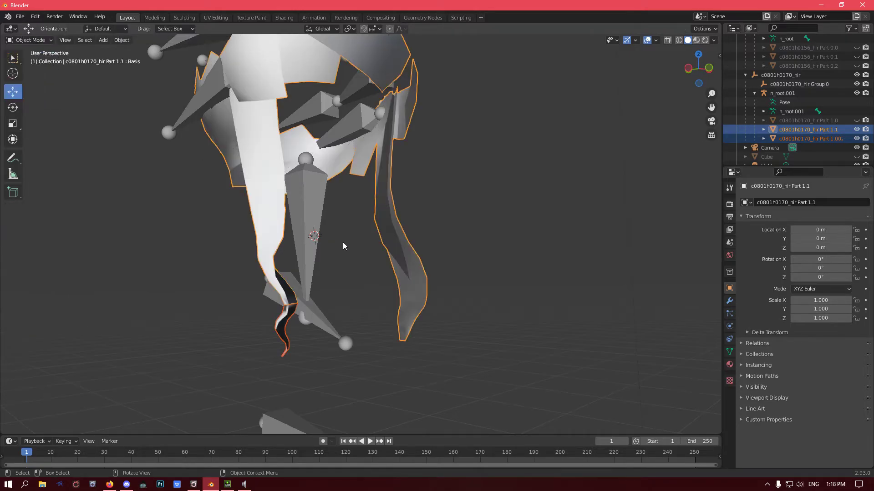
- Select only the separated tip object, then toggle the visibility of Part 1.1 and of the tip off and on
{"action": "scroll", "coordinate": [353, 243], "scroll_direction": "up", "scroll_amount": 3}
{"action": "left_click", "coordinate": [828, 139]}
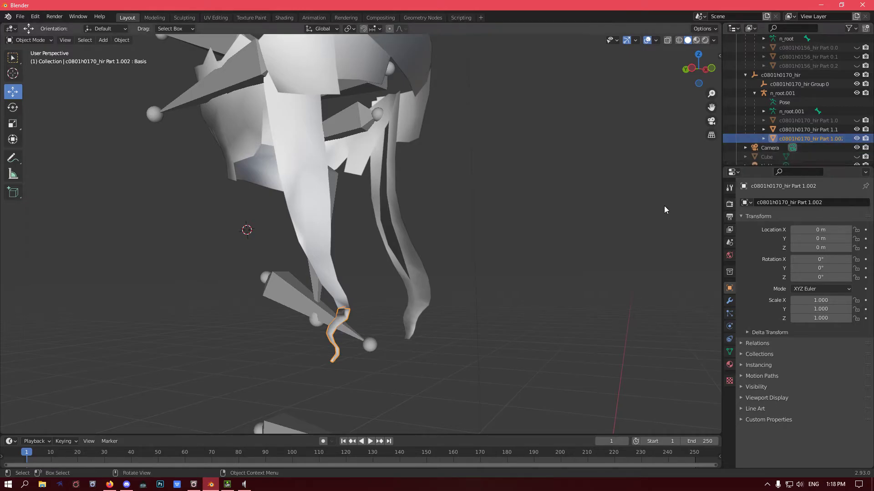
{"action": "left_click", "coordinate": [837, 139]}
{"action": "left_click", "coordinate": [857, 130]}
{"action": "left_click", "coordinate": [857, 129]}
{"action": "left_click", "coordinate": [856, 138]}
{"action": "left_click", "coordinate": [857, 139]}
- Move the separated tip freehand up towards the opposite front lock, then clear its location
{"action": "key", "text": "g"}
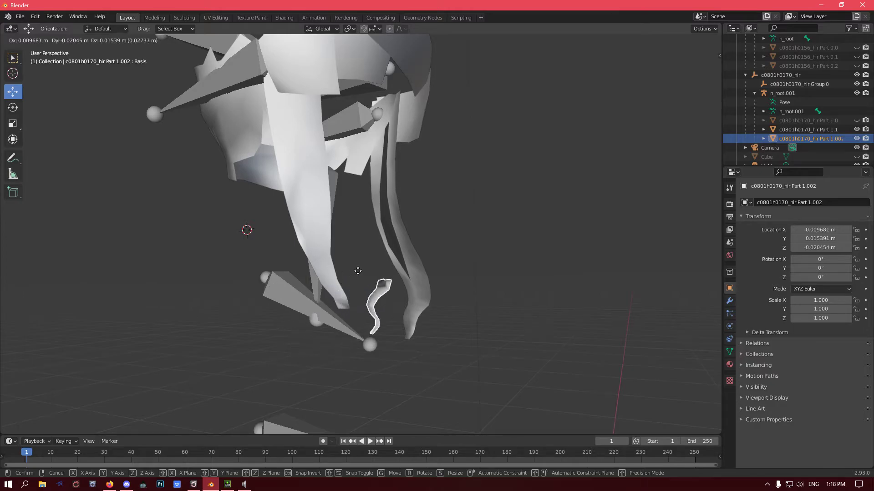
{"action": "left_click", "coordinate": [358, 270]}
{"action": "middle_click_drag", "start_coordinate": [360, 273], "coordinate": [421, 294]}
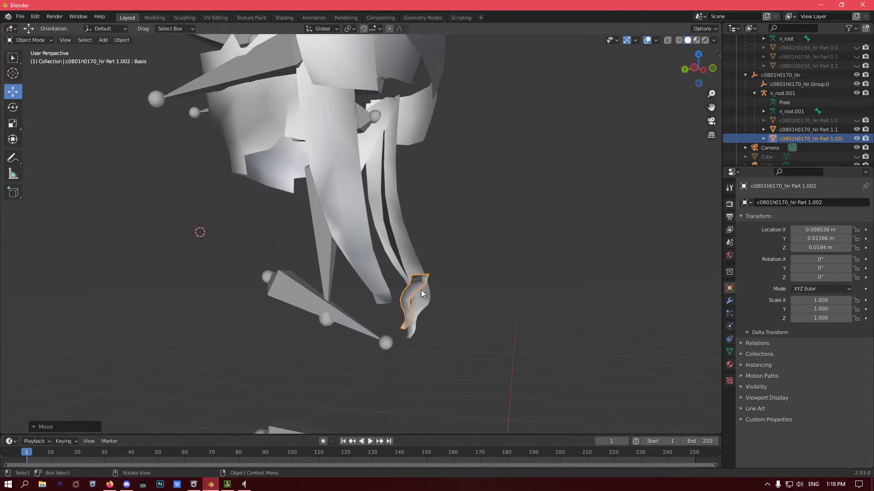
{"action": "key", "text": "alt+g"}
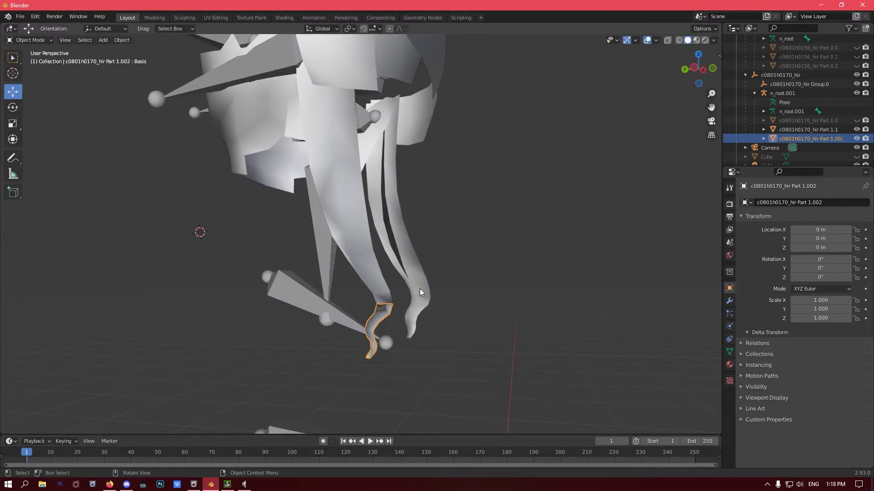
- Undo the tip's move and separation back to editing Part 1.1 as one mesh, and deselect the tip vertices
{"action": "key", "text": "ctrl+z"}
{"action": "key", "text": "ctrl+z"}
{"action": "key", "text": "ctrl+z"}
{"action": "key", "text": "ctrl+z"}
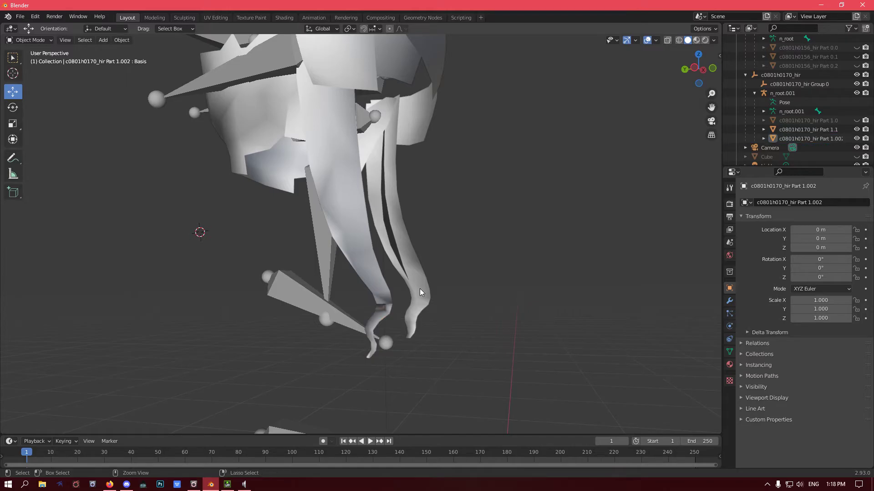
{"action": "key", "text": "ctrl+z"}
{"action": "key", "text": "ctrl+z"}
{"action": "key", "text": "ctrl+z"}
{"action": "key", "text": "ctrl+z"}
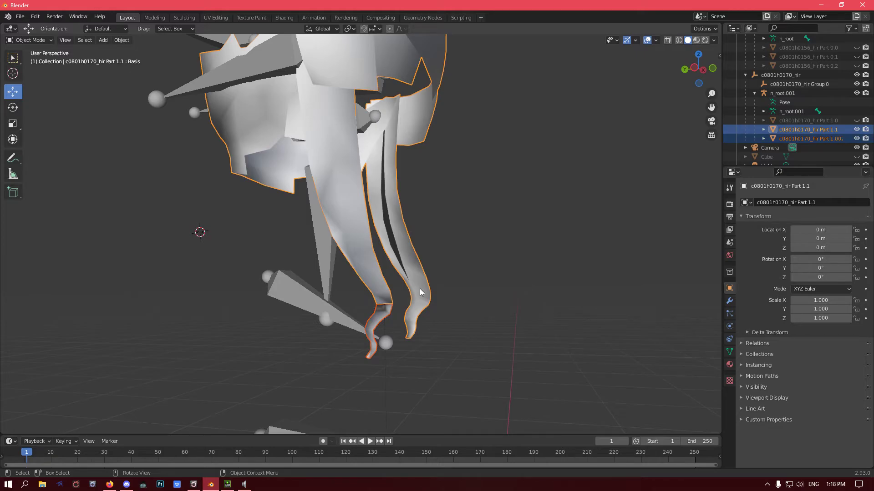
{"action": "key", "text": "ctrl+z"}
{"action": "key", "text": "ctrl+z"}
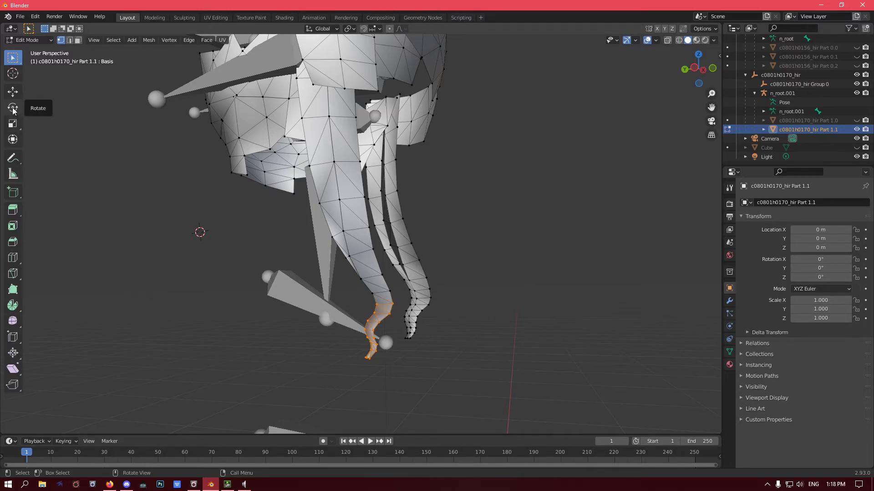
{"action": "middle_click_drag", "start_coordinate": [350, 235], "coordinate": [486, 263]}
{"action": "left_click", "coordinate": [421, 262]}
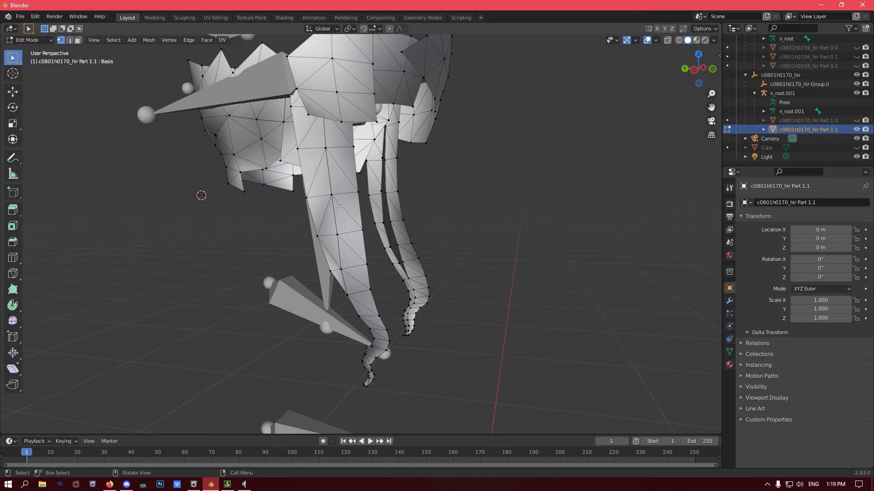
- Show c0801h0156_hir Part 0.1 and Part 0.0 together with the front hair of Part 1.1
{"action": "middle_click_drag", "start_coordinate": [437, 179], "coordinate": [377, 182]}
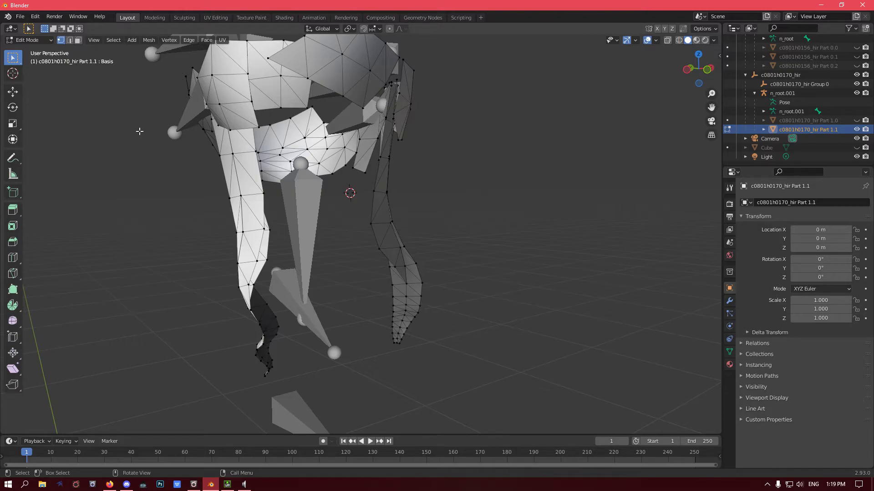
{"action": "left_click", "coordinate": [32, 40]}
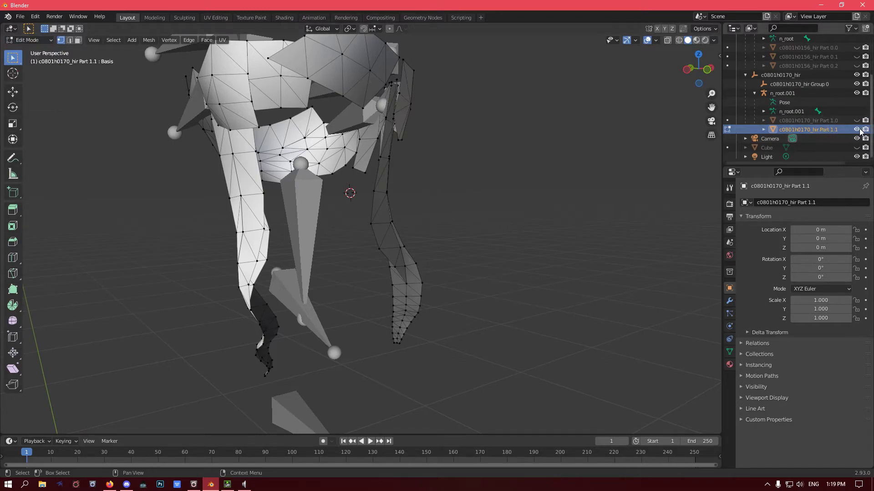
{"action": "middle_click_drag", "start_coordinate": [401, 168], "coordinate": [317, 104]}
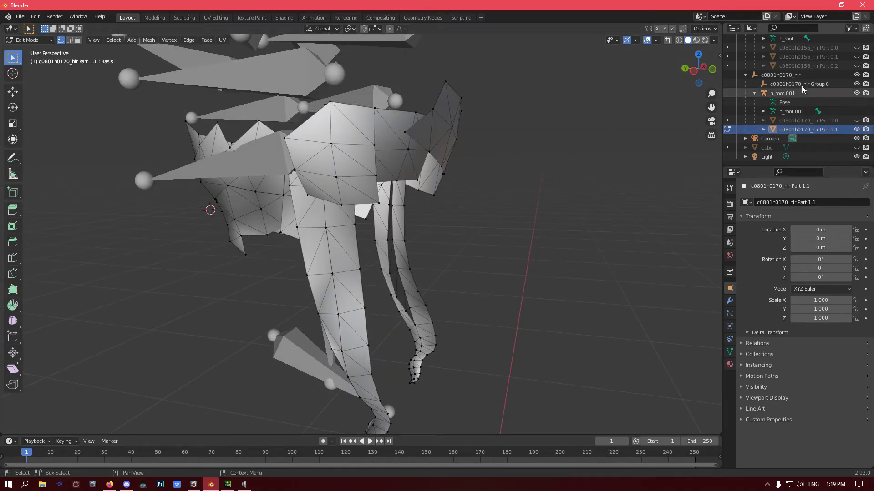
{"action": "left_click", "coordinate": [856, 56]}
{"action": "left_click", "coordinate": [857, 56]}
{"action": "left_click", "coordinate": [857, 57]}
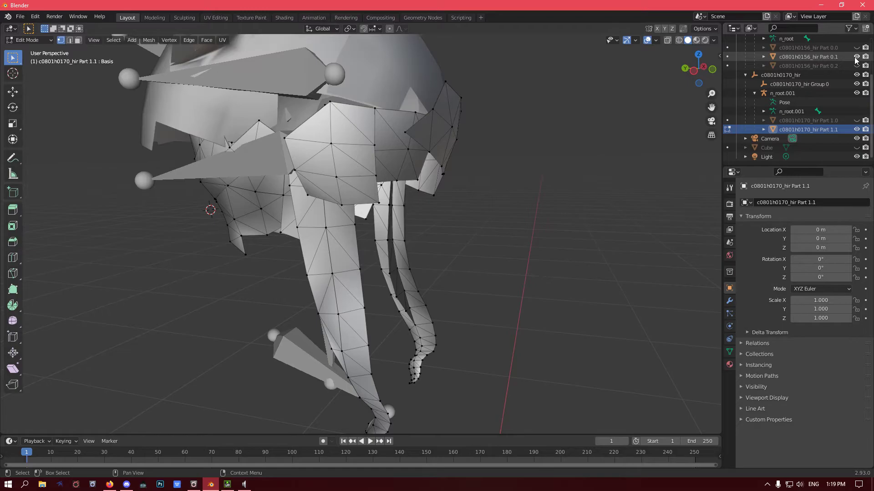
{"action": "middle_click_drag", "start_coordinate": [401, 136], "coordinate": [299, 128]}
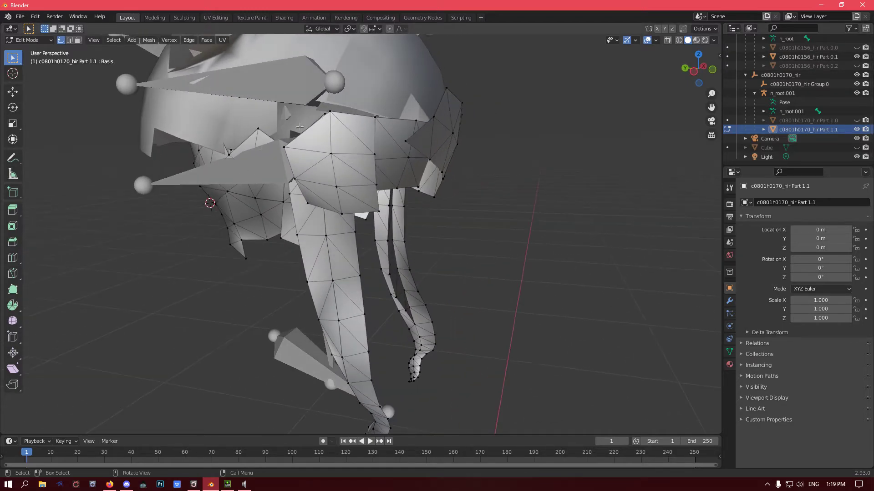
{"action": "left_click", "coordinate": [856, 49]}
{"action": "left_click", "coordinate": [855, 48]}
{"action": "left_click", "coordinate": [857, 48]}
{"action": "middle_click_drag", "start_coordinate": [546, 205], "coordinate": [501, 214]}
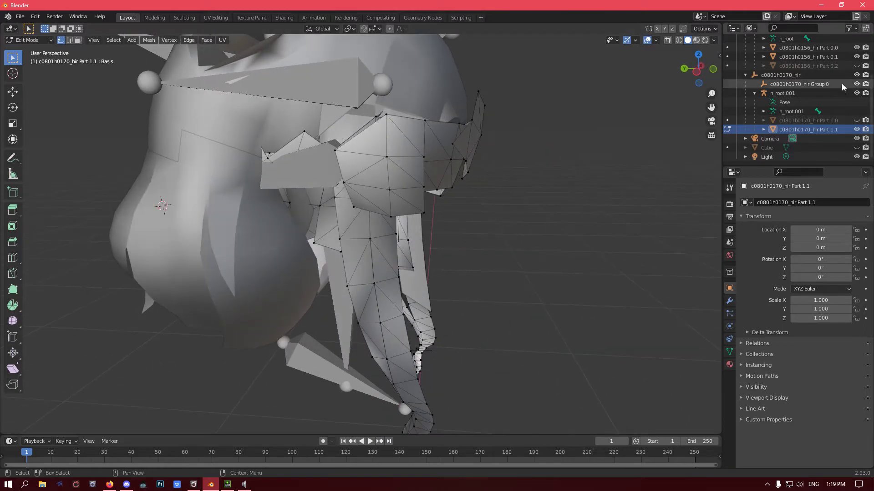
- Toggle c0801h0156_hir Part 0.2 on and off, and show c0801h0170_hir Part 1.0 to compare the combined hair
{"action": "left_click", "coordinate": [856, 66]}
{"action": "left_click", "coordinate": [856, 66]}
{"action": "middle_click_drag", "start_coordinate": [473, 131], "coordinate": [358, 137]}
{"action": "left_click", "coordinate": [857, 120]}
{"action": "middle_click_drag", "start_coordinate": [409, 119], "coordinate": [382, 89]}
- Return to Object Mode, hide c0801h0170_hir Part 1.0, and select Part 1.1
{"action": "left_click", "coordinate": [32, 40]}
{"action": "left_click", "coordinate": [27, 52]}
{"action": "left_click", "coordinate": [333, 93]}
{"action": "middle_click_drag", "start_coordinate": [343, 100], "coordinate": [409, 145]}
{"action": "scroll", "coordinate": [346, 146], "scroll_direction": "up", "scroll_amount": 2}
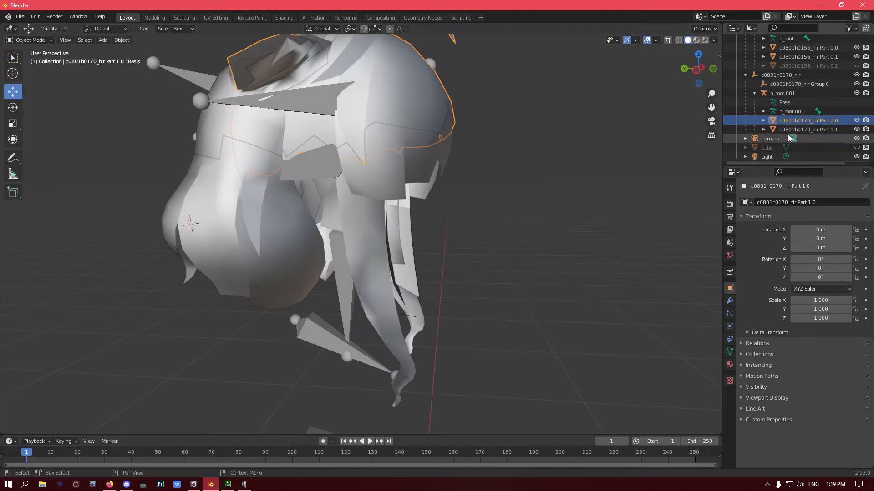
{"action": "left_click", "coordinate": [857, 120]}
{"action": "left_click", "coordinate": [380, 159]}
- Put Part 1.1 into Sculpt Mode and activate the Grab brush
{"action": "scroll", "coordinate": [375, 151], "scroll_direction": "up", "scroll_amount": 1}
{"action": "mouse_move", "coordinate": [375, 151]}
{"action": "middle_mouse_down"}
{"action": "mouse_move", "coordinate": [390, 110]}
{"action": "mouse_move", "coordinate": [374, 144]}
{"action": "mouse_move", "coordinate": [358, 152]}
{"action": "middle_mouse_up"}
{"action": "middle_click_drag", "start_coordinate": [340, 111], "coordinate": [346, 141]}
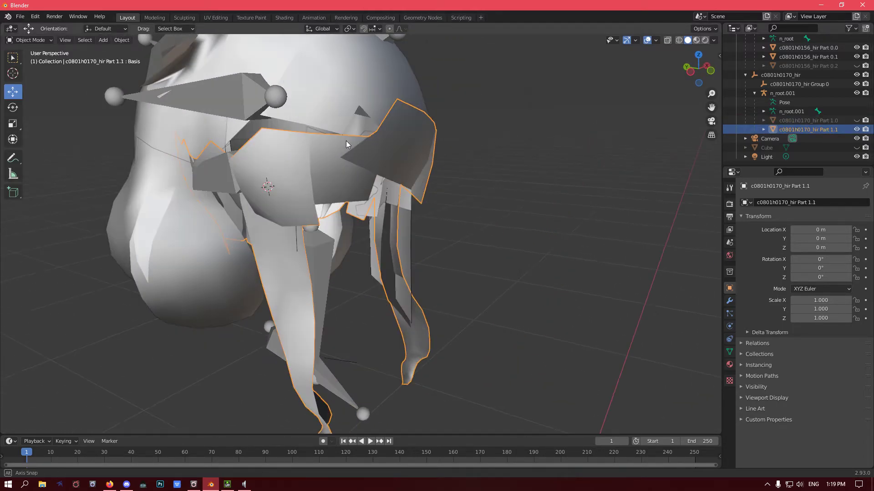
{"action": "left_click", "coordinate": [30, 41]}
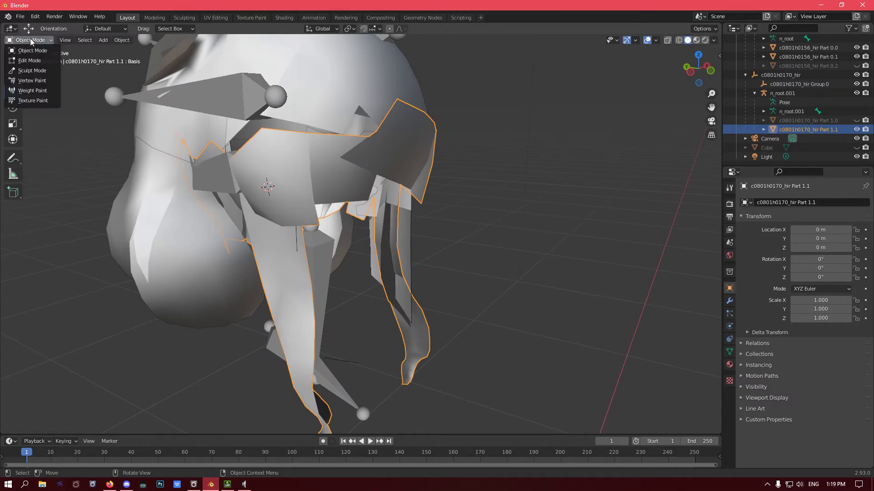
{"action": "left_click", "coordinate": [40, 74]}
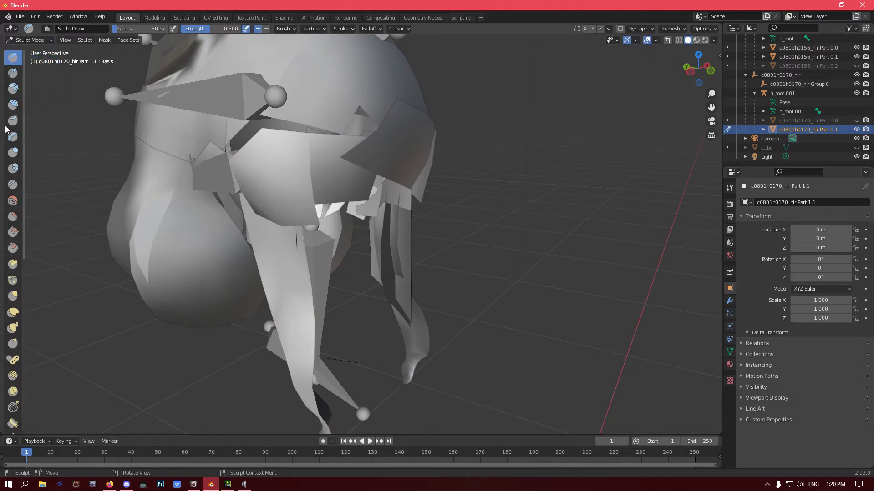
{"action": "left_click", "coordinate": [15, 300]}
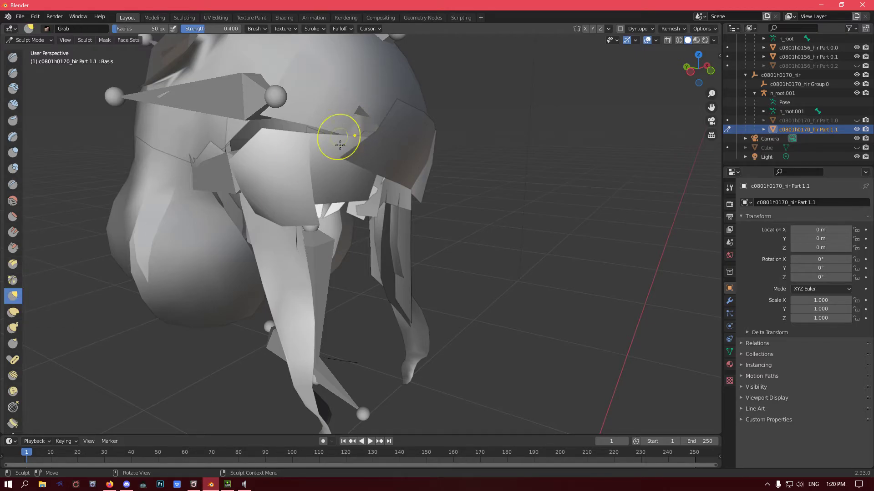
- Try reshaping the upper edge of Part 1.1's front hair band with several Grab strokes
{"action": "middle_click_drag", "start_coordinate": [275, 160], "coordinate": [290, 161]}
{"action": "left_click_drag", "start_coordinate": [325, 159], "coordinate": [322, 153]}
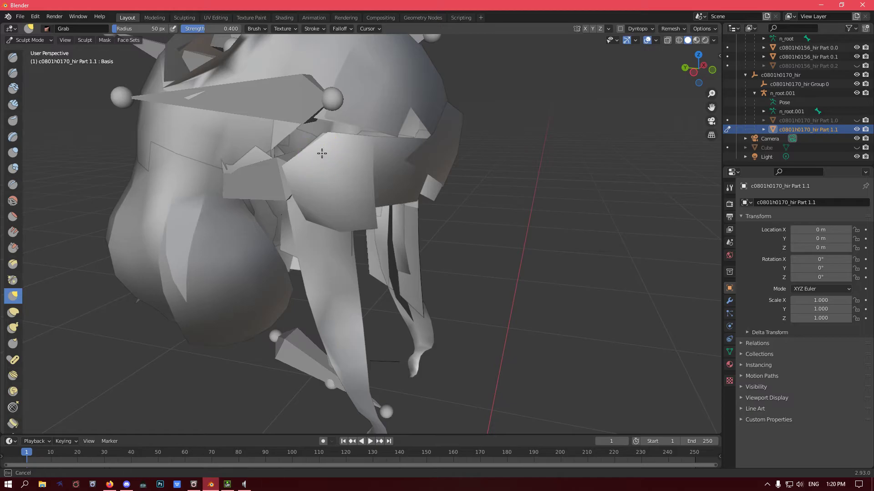
{"action": "mouse_move", "coordinate": [301, 119]}
{"action": "left_mouse_down"}
{"action": "mouse_move", "coordinate": [336, 146]}
{"action": "mouse_move", "coordinate": [302, 88]}
{"action": "mouse_move", "coordinate": [269, 63]}
{"action": "left_mouse_up"}
{"action": "left_click_drag", "start_coordinate": [353, 138], "coordinate": [352, 108]}
{"action": "left_click_drag", "start_coordinate": [326, 148], "coordinate": [288, 131]}
{"action": "middle_click_drag", "start_coordinate": [288, 131], "coordinate": [433, 173]}
{"action": "left_click_drag", "start_coordinate": [449, 171], "coordinate": [477, 184]}
{"action": "middle_click_drag", "start_coordinate": [476, 183], "coordinate": [405, 174]}
{"action": "left_click_drag", "start_coordinate": [275, 137], "coordinate": [280, 134]}
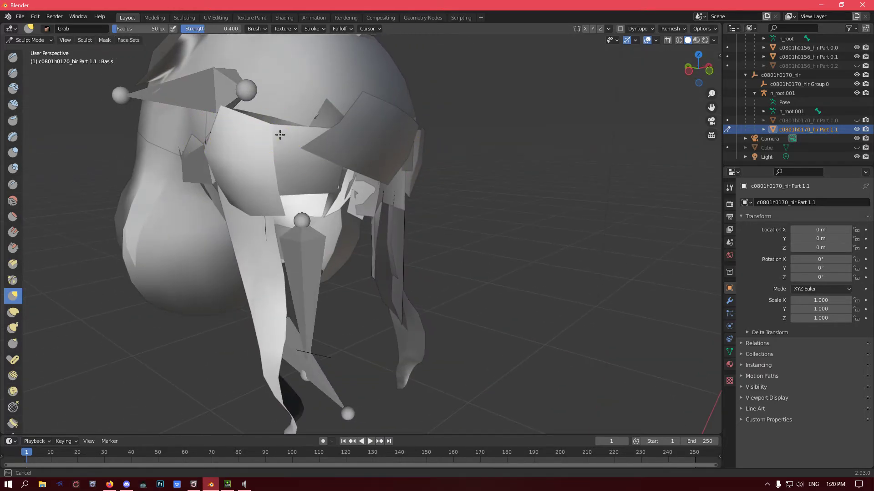
{"action": "left_click_drag", "start_coordinate": [281, 104], "coordinate": [283, 103]}
- Try adjusting the side section of the front hair band from closer angles with the Grab brush
{"action": "middle_click_drag", "start_coordinate": [282, 103], "coordinate": [273, 121]}
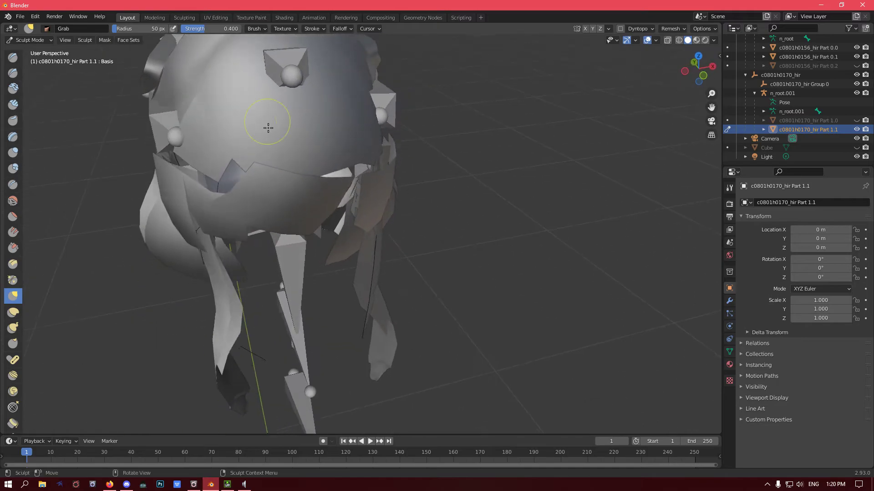
{"action": "mouse_move", "coordinate": [180, 182]}
{"action": "left_mouse_down"}
{"action": "mouse_move", "coordinate": [154, 204]}
{"action": "mouse_move", "coordinate": [263, 138]}
{"action": "mouse_move", "coordinate": [166, 193]}
{"action": "mouse_move", "coordinate": [164, 135]}
{"action": "mouse_move", "coordinate": [177, 197]}
{"action": "left_mouse_up"}
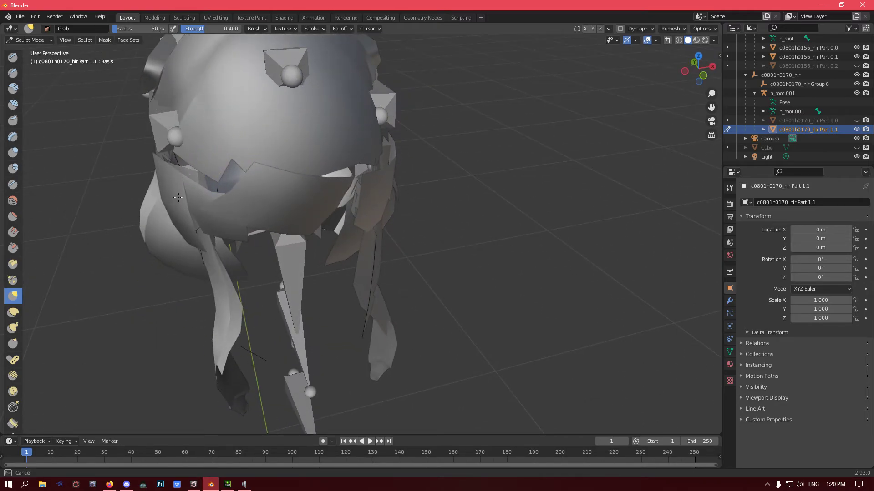
{"action": "mouse_move", "coordinate": [119, 180]}
{"action": "left_mouse_down"}
{"action": "mouse_move", "coordinate": [199, 213]}
{"action": "mouse_move", "coordinate": [159, 205]}
{"action": "mouse_move", "coordinate": [225, 183]}
{"action": "left_mouse_up"}
{"action": "mouse_move", "coordinate": [226, 183]}
{"action": "middle_mouse_down"}
{"action": "mouse_move", "coordinate": [243, 162]}
{"action": "mouse_move", "coordinate": [216, 170]}
{"action": "middle_mouse_up"}
{"action": "scroll", "coordinate": [216, 171], "scroll_direction": "up", "scroll_amount": 5}
{"action": "scroll", "coordinate": [238, 176], "scroll_direction": "down", "scroll_amount": 5}
{"action": "scroll", "coordinate": [240, 166], "scroll_direction": "up", "scroll_amount": 4}
{"action": "mouse_move", "coordinate": [239, 153]}
{"action": "middle_mouse_down"}
{"action": "mouse_move", "coordinate": [308, 207]}
{"action": "mouse_move", "coordinate": [281, 195]}
{"action": "mouse_move", "coordinate": [288, 189]}
{"action": "mouse_move", "coordinate": [267, 192]}
{"action": "middle_mouse_up"}
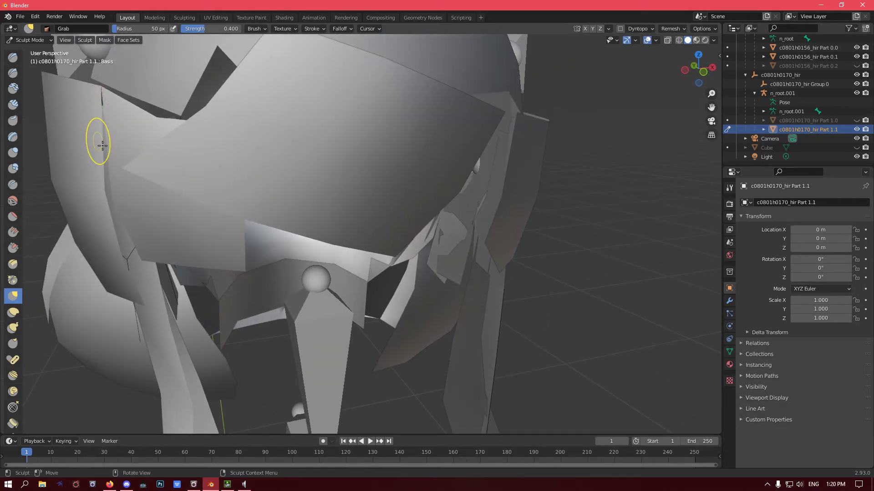
{"action": "left_click_drag", "start_coordinate": [103, 145], "coordinate": [147, 162]}
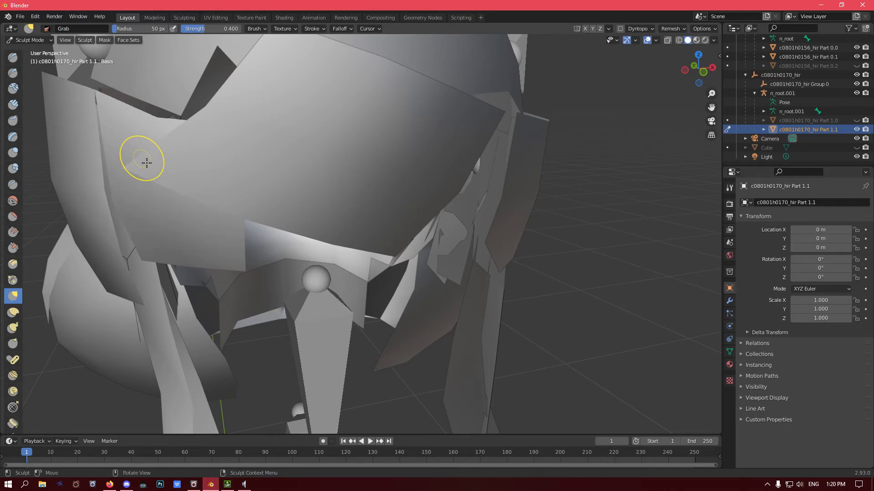
{"action": "mouse_move", "coordinate": [146, 158]}
{"action": "middle_mouse_down"}
{"action": "mouse_move", "coordinate": [231, 176]}
{"action": "mouse_move", "coordinate": [266, 156]}
{"action": "mouse_move", "coordinate": [164, 150]}
{"action": "middle_mouse_up"}
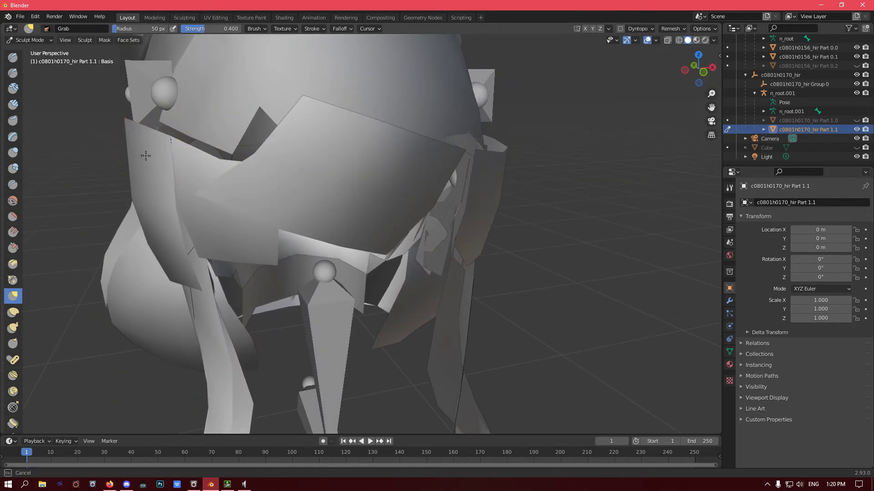
{"action": "mouse_move", "coordinate": [157, 159]}
{"action": "middle_mouse_down"}
{"action": "mouse_move", "coordinate": [156, 191]}
{"action": "mouse_move", "coordinate": [169, 145]}
{"action": "mouse_move", "coordinate": [214, 111]}
{"action": "middle_mouse_up"}
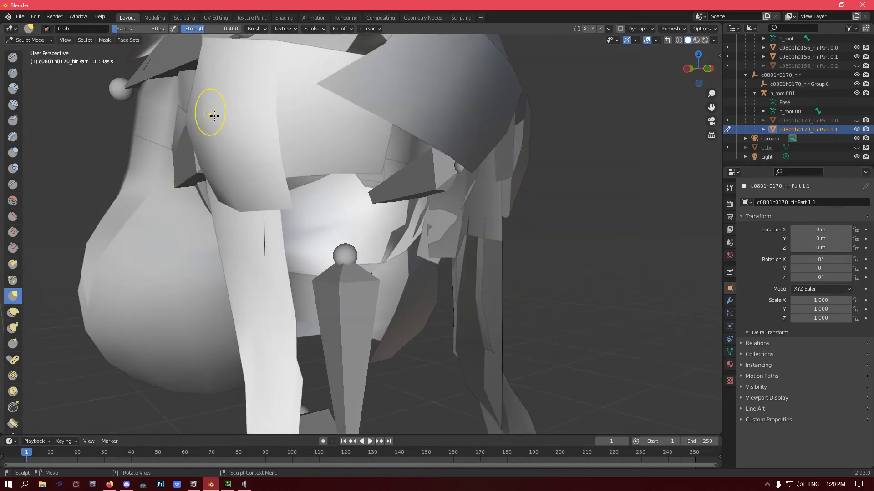
{"action": "mouse_move", "coordinate": [184, 104]}
{"action": "left_mouse_down"}
{"action": "mouse_move", "coordinate": [215, 124]}
{"action": "mouse_move", "coordinate": [349, 162]}
{"action": "mouse_move", "coordinate": [154, 146]}
{"action": "mouse_move", "coordinate": [292, 164]}
{"action": "mouse_move", "coordinate": [230, 156]}
{"action": "left_mouse_up"}
{"action": "middle_click_drag", "start_coordinate": [255, 143], "coordinate": [176, 145]}
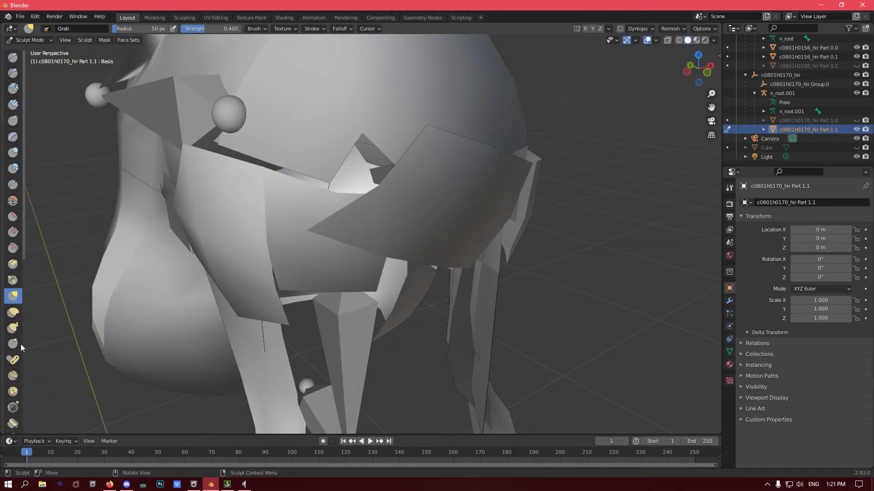
- Try the Elastic Deform, Snake Hook, Thumb and Blob brushes on the side of the front hair band
{"action": "left_click", "coordinate": [12, 312]}
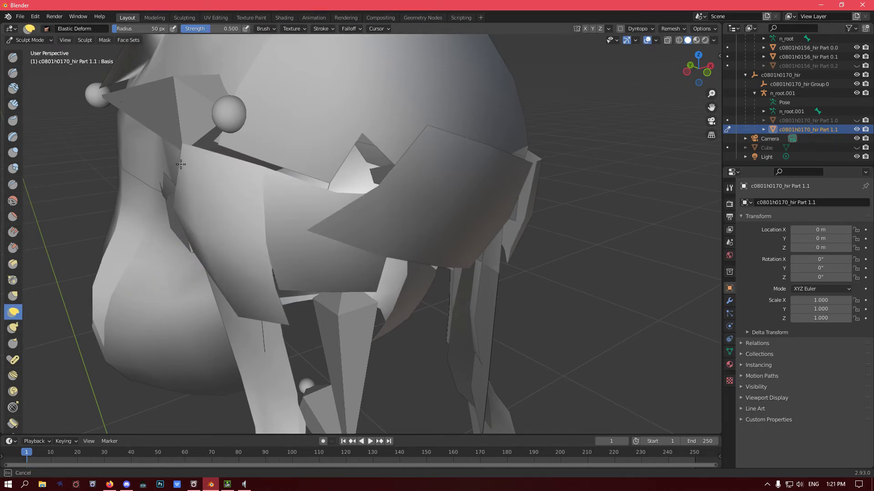
{"action": "left_click", "coordinate": [13, 328]}
{"action": "left_click_drag", "start_coordinate": [172, 188], "coordinate": [173, 184]}
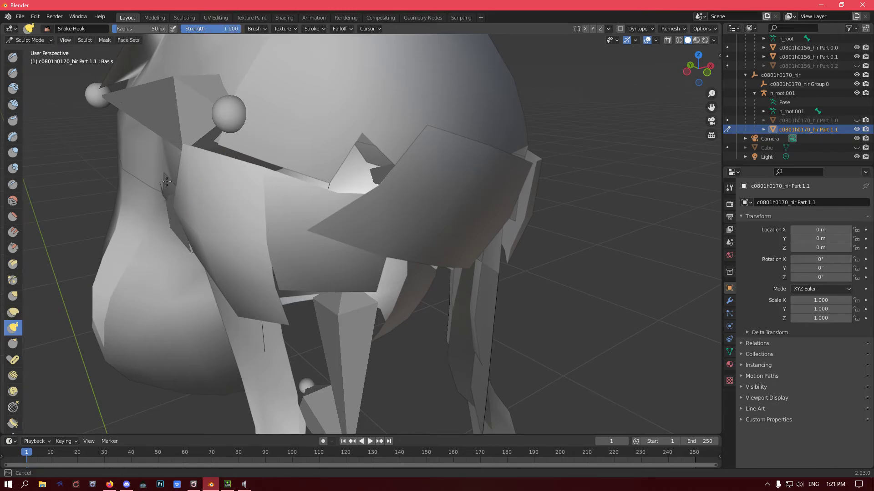
{"action": "left_click", "coordinate": [12, 344]}
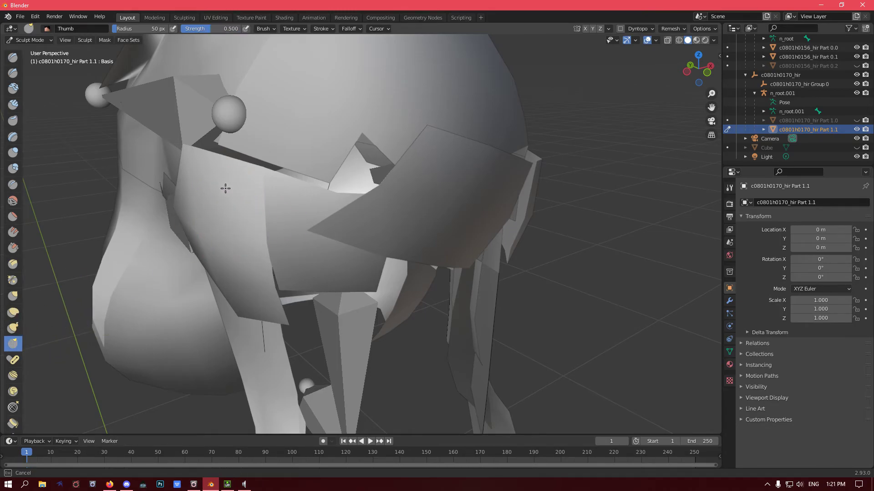
{"action": "left_click", "coordinate": [12, 168]}
{"action": "left_click_drag", "start_coordinate": [248, 220], "coordinate": [293, 232]}
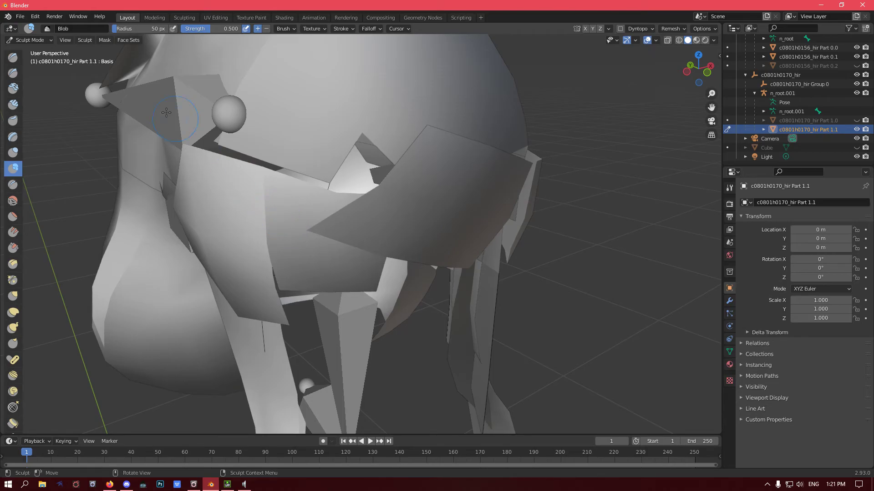
- Pull the band's upper edge beside the front flap upward with the Grab brush, then undo the stroke
{"action": "left_click", "coordinate": [14, 297]}
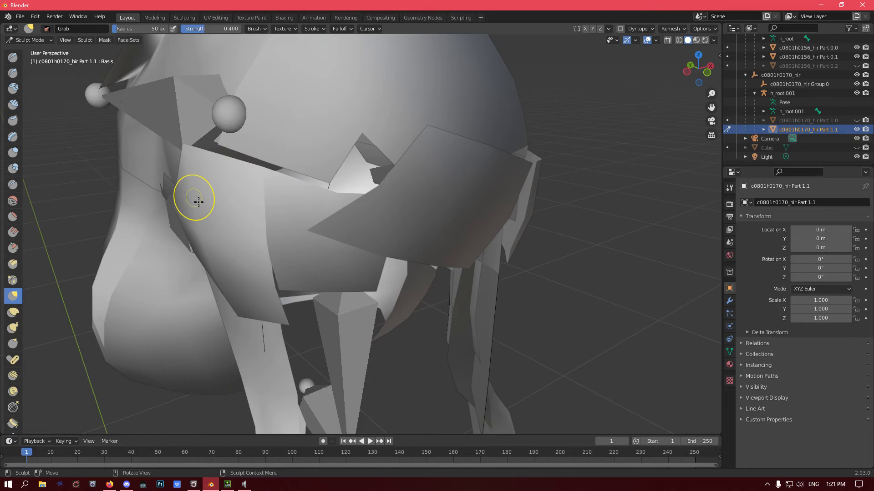
{"action": "mouse_move", "coordinate": [334, 193]}
{"action": "left_mouse_down"}
{"action": "mouse_move", "coordinate": [383, 30]}
{"action": "mouse_move", "coordinate": [421, 5]}
{"action": "left_mouse_up"}
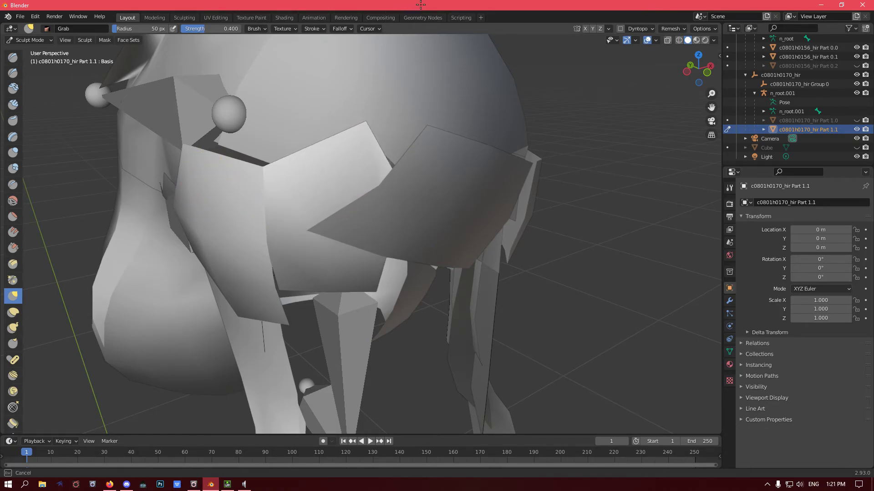
{"action": "key", "text": "ctrl+z"}
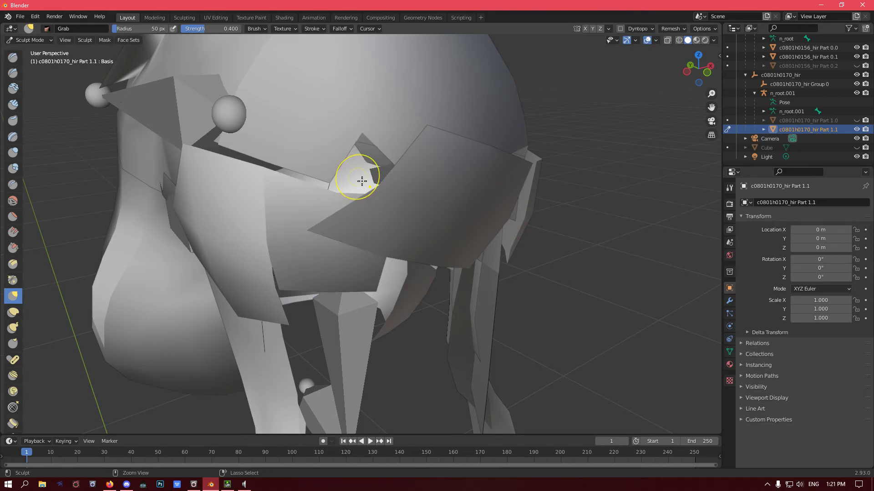
{"action": "scroll", "coordinate": [354, 176], "scroll_direction": "down", "scroll_amount": 4}
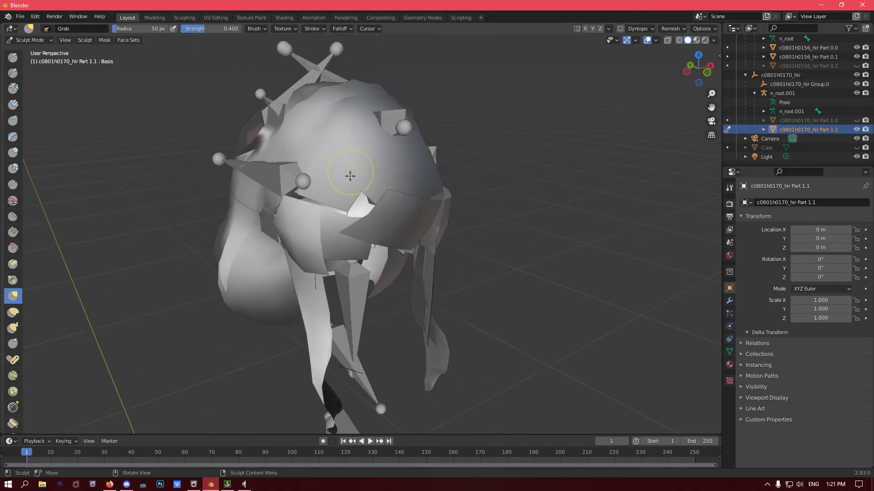
{"action": "middle_click_drag", "start_coordinate": [353, 176], "coordinate": [364, 169]}
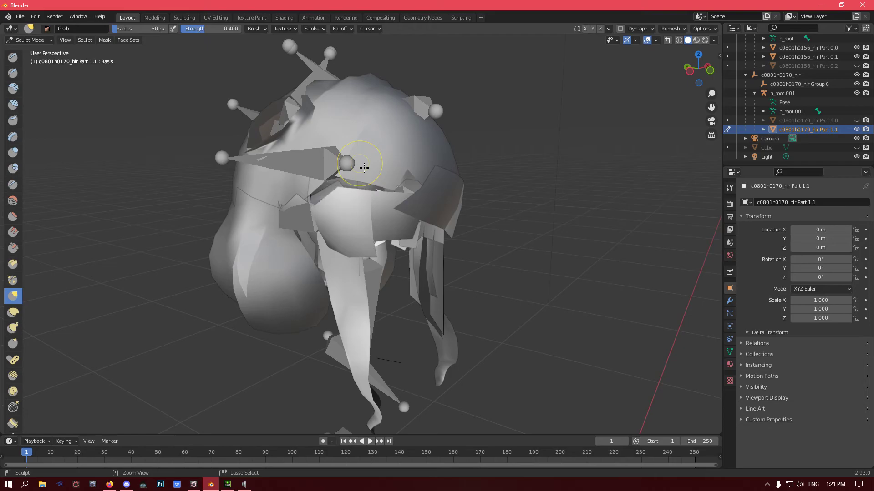
- Return to Object Mode, show c0801h0170_hir Part 1.0 and c0801h0156_hir Part 0.2, and leave everything deselected
{"action": "key", "text": "ctrl+Tab"}
{"action": "middle_click_drag", "start_coordinate": [359, 167], "coordinate": [546, 237]}
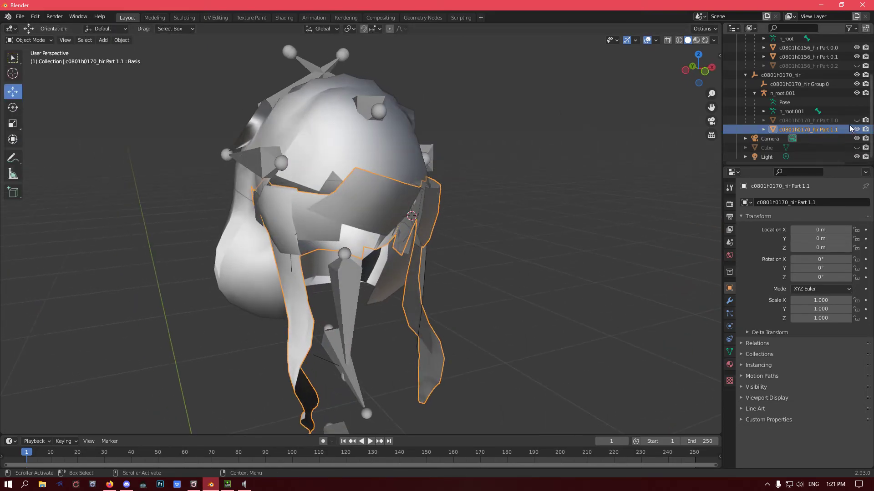
{"action": "left_click", "coordinate": [856, 120]}
{"action": "left_click", "coordinate": [856, 65]}
{"action": "middle_click_drag", "start_coordinate": [372, 209], "coordinate": [557, 251]}
{"action": "left_click", "coordinate": [450, 251]}
{"action": "left_click", "coordinate": [548, 217]}
- Select the c0801h0170_hir parent empty that holds the second hair model
{"action": "middle_click_drag", "start_coordinate": [549, 219], "coordinate": [343, 229]}
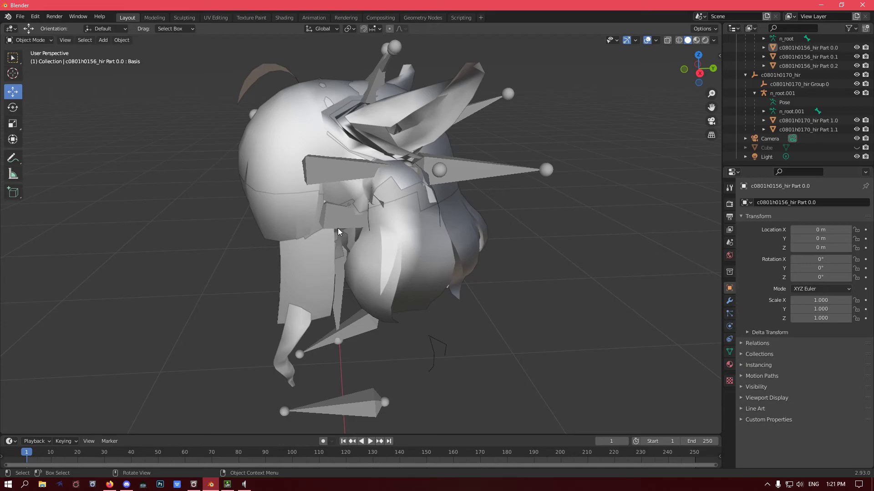
{"action": "middle_click_drag", "start_coordinate": [306, 147], "coordinate": [296, 133]}
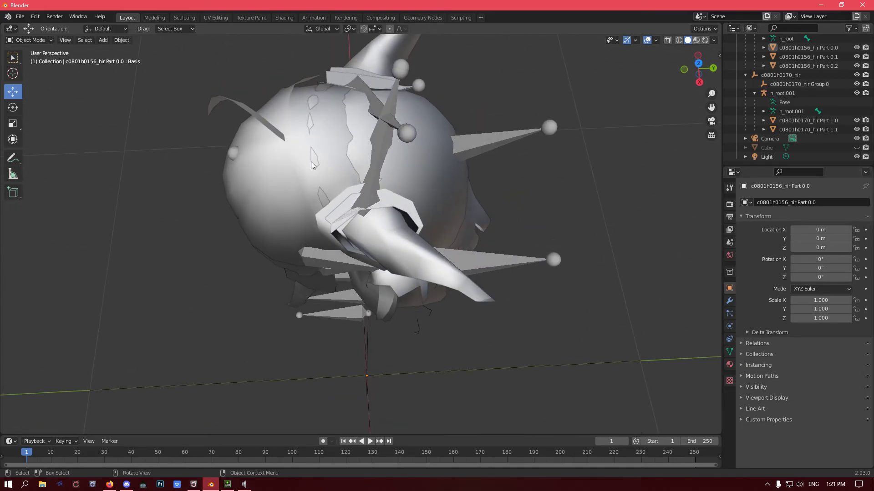
{"action": "middle_click_drag", "start_coordinate": [309, 157], "coordinate": [315, 89]}
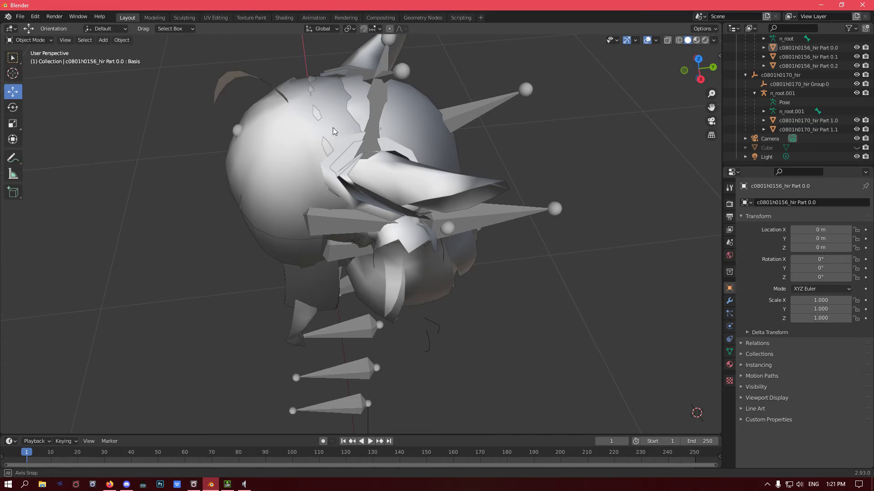
{"action": "middle_click_drag", "start_coordinate": [332, 128], "coordinate": [346, 150]}
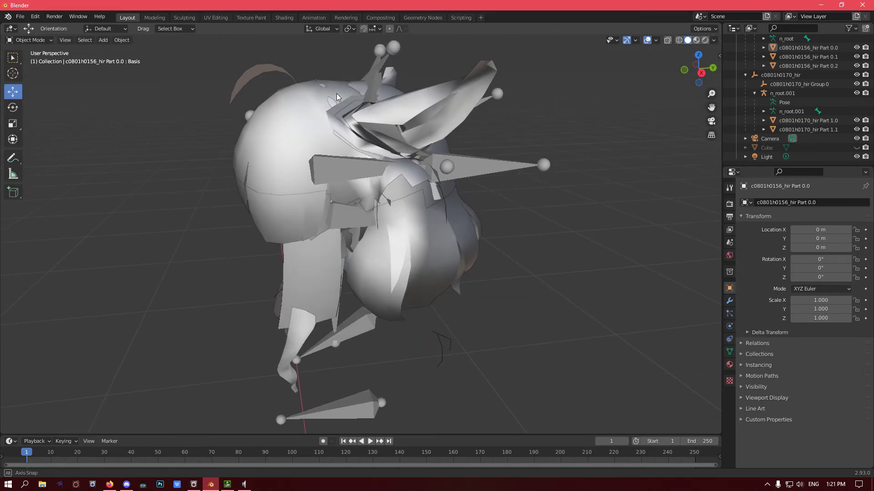
{"action": "left_click", "coordinate": [780, 75]}
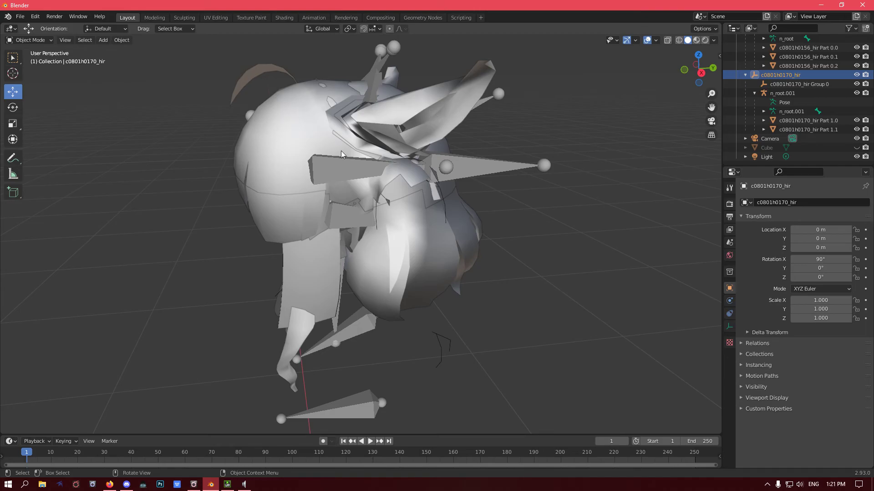
- Move the c0801h0170_hir parent empty by about -0.0022 m in X, -0.0035 m in Y and -0.0072 m in Z, and deselect it
{"action": "middle_click_drag", "start_coordinate": [431, 128], "coordinate": [441, 144]}
{"action": "key", "text": "g"}
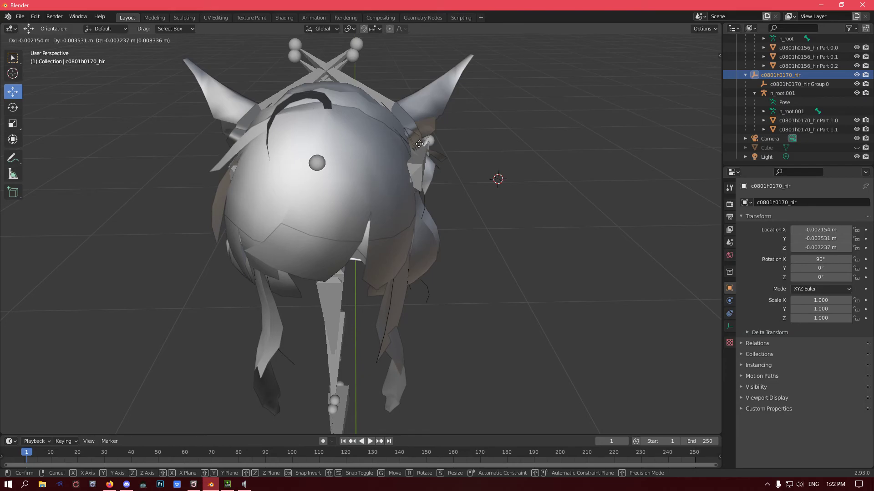
{"action": "left_click", "coordinate": [419, 144]}
{"action": "middle_click_drag", "start_coordinate": [436, 164], "coordinate": [439, 171]}
{"action": "left_click", "coordinate": [487, 214]}
{"action": "middle_click_drag", "start_coordinate": [487, 214], "coordinate": [387, 115]}
{"action": "middle_click_drag", "start_coordinate": [375, 153], "coordinate": [249, 112]}
{"action": "middle_click_drag", "start_coordinate": [264, 169], "coordinate": [259, 154]}
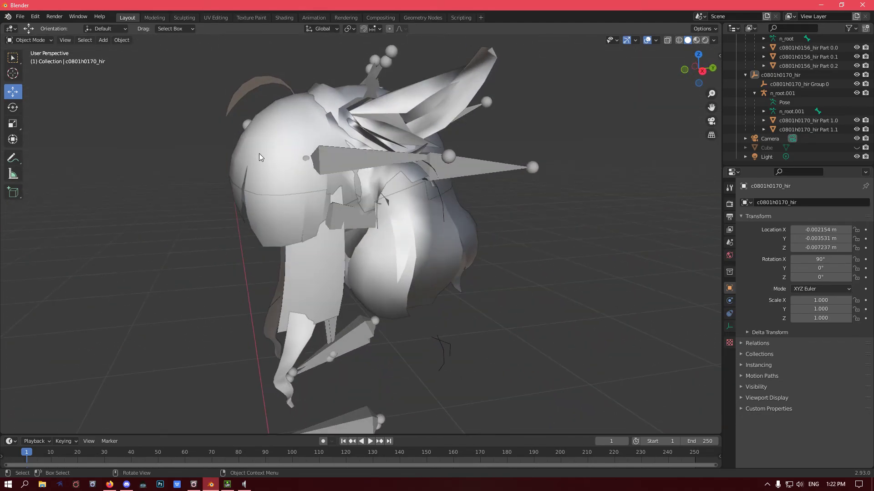
{"action": "middle_click_drag", "start_coordinate": [368, 185], "coordinate": [459, 176]}
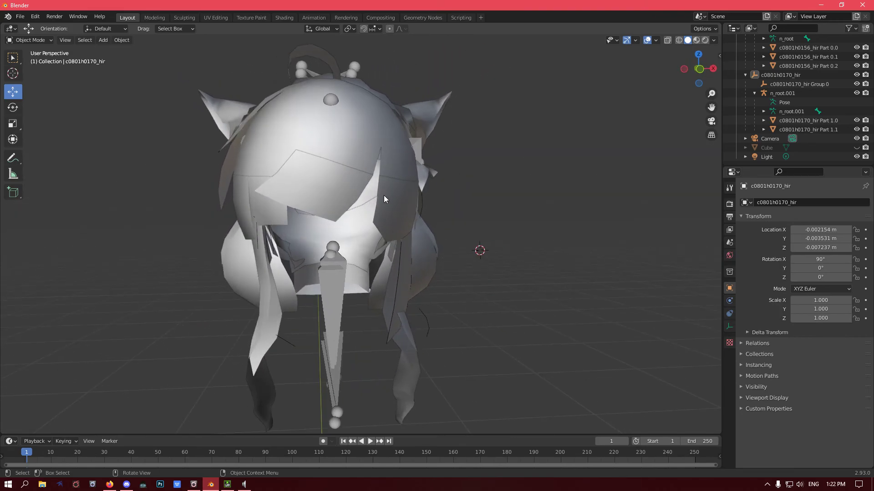
{"action": "middle_click_drag", "start_coordinate": [394, 197], "coordinate": [386, 220]}
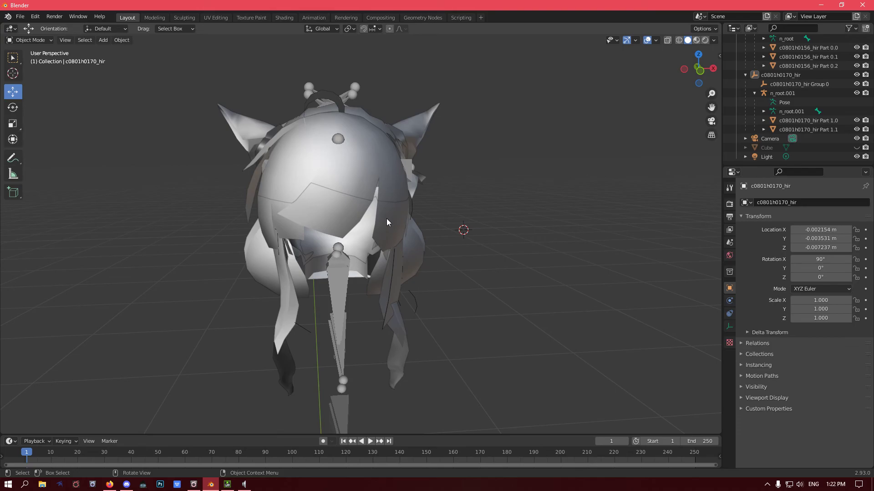
{"action": "middle_click_drag", "start_coordinate": [329, 216], "coordinate": [298, 242]}
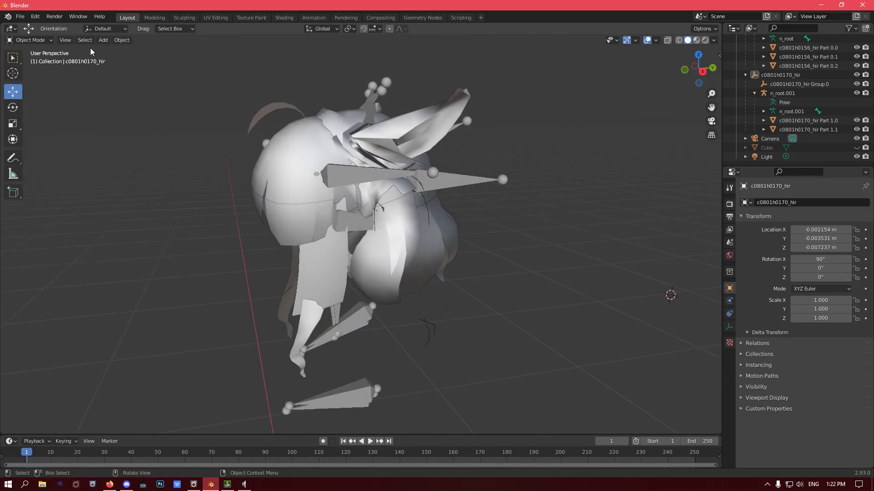
- Put c0801h0170_hir Part 1.0 into Edit Mode and delete an unwanted section toward the rear of the hair mesh
{"action": "left_click", "coordinate": [32, 42]}
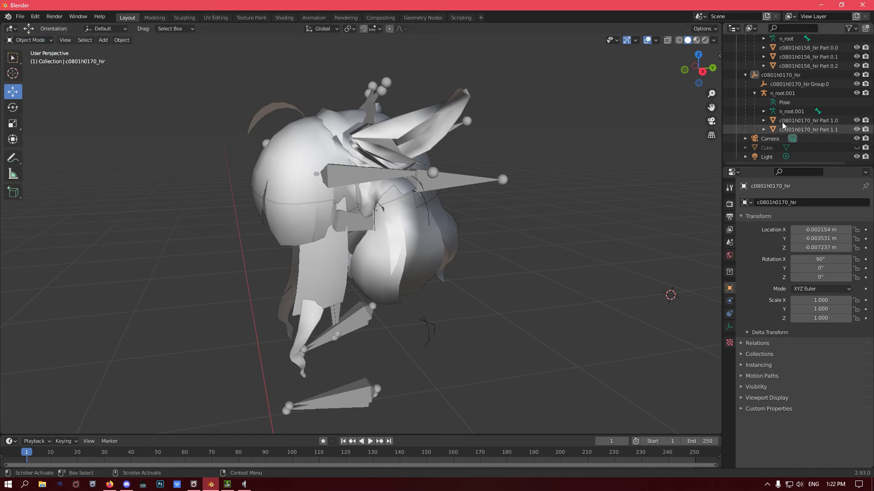
{"action": "left_click", "coordinate": [803, 120]}
{"action": "left_click", "coordinate": [38, 42]}
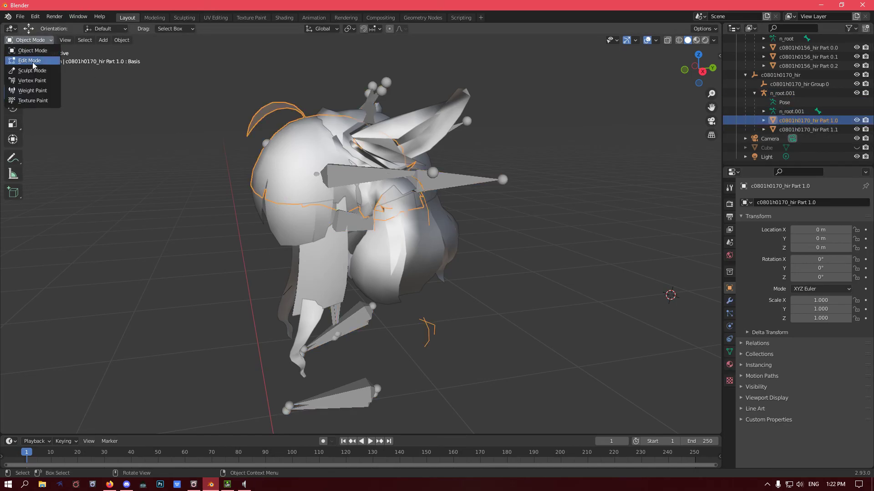
{"action": "left_click", "coordinate": [30, 60]}
{"action": "middle_click_drag", "start_coordinate": [360, 189], "coordinate": [413, 155]}
{"action": "scroll", "coordinate": [358, 184], "scroll_direction": "up", "scroll_amount": 2}
{"action": "left_click_drag", "start_coordinate": [418, 139], "coordinate": [478, 235]}
{"action": "key", "text": "x"}
{"action": "left_click", "coordinate": [397, 206]}
- Delete another leftover section beside the removed area of Part 1.0, return to Object Mode and leave everything deselected
{"action": "left_click_drag", "start_coordinate": [398, 145], "coordinate": [420, 194]}
{"action": "key", "text": "x"}
{"action": "left_click", "coordinate": [419, 196]}
{"action": "middle_click_drag", "start_coordinate": [419, 196], "coordinate": [483, 194]}
{"action": "left_click", "coordinate": [33, 40]}
{"action": "left_click", "coordinate": [41, 49]}
{"action": "mouse_move", "coordinate": [332, 200]}
{"action": "middle_mouse_down"}
{"action": "mouse_move", "coordinate": [345, 198]}
{"action": "mouse_move", "coordinate": [341, 189]}
{"action": "middle_mouse_up"}
{"action": "left_click", "coordinate": [461, 187]}
{"action": "scroll", "coordinate": [418, 182], "scroll_direction": "down", "scroll_amount": 2}
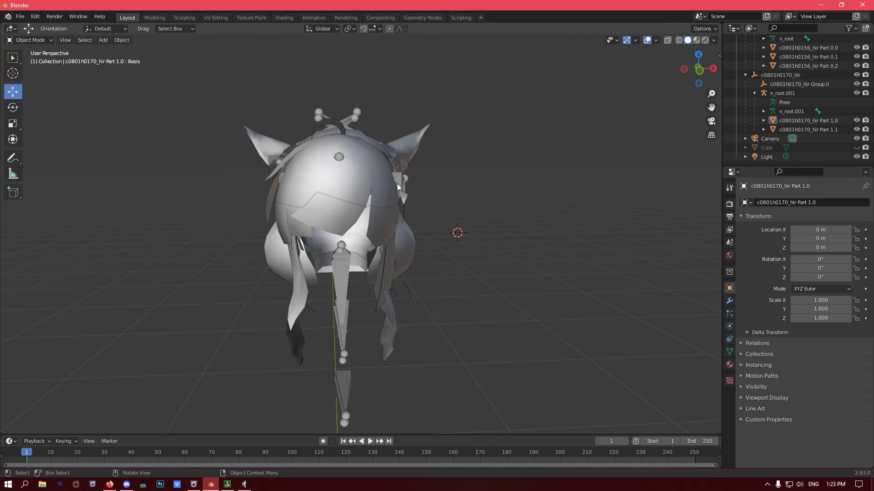
{"action": "scroll", "coordinate": [337, 166], "scroll_direction": "down", "scroll_amount": 3}
{"action": "scroll", "coordinate": [334, 188], "scroll_direction": "up", "scroll_amount": 5}
{"action": "middle_click_drag", "start_coordinate": [334, 188], "coordinate": [425, 190]}
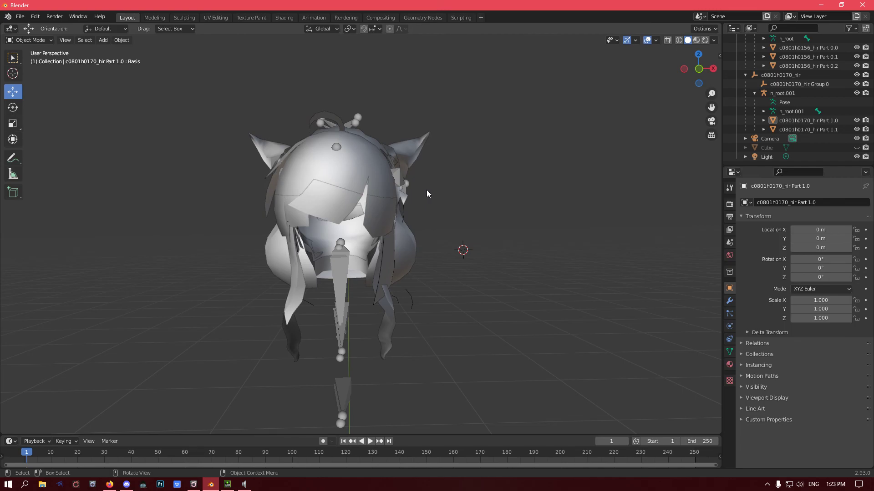